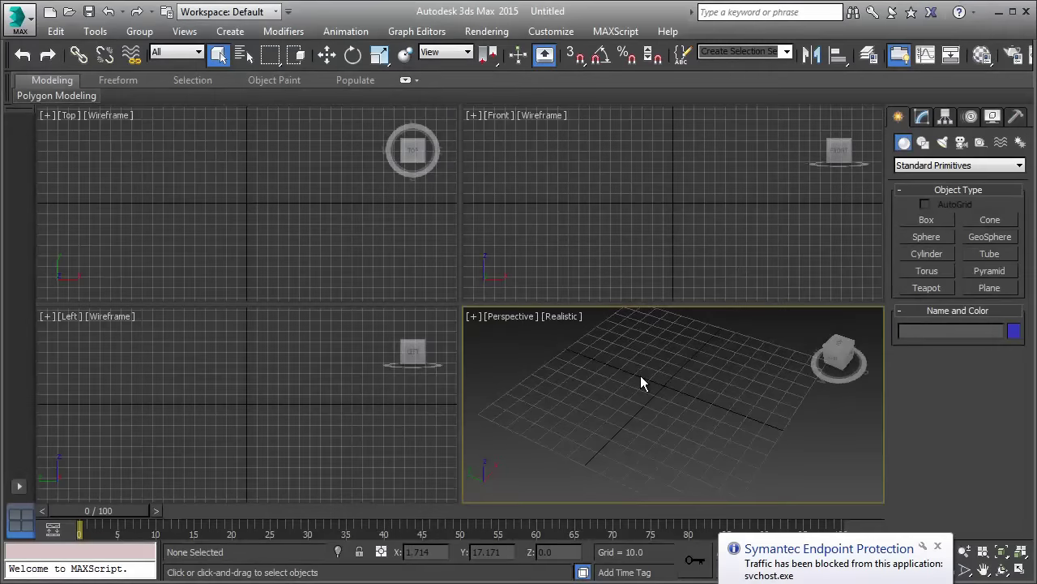
Maximize the Perspective viewport and draw a box with base about 23.9 by 68.7
click(1020, 572)
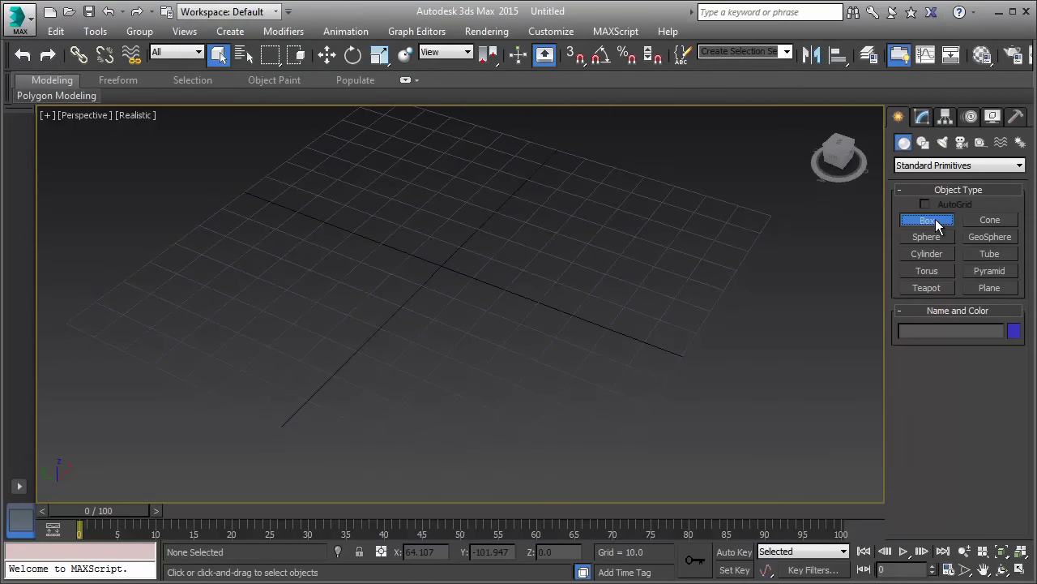
click(935, 218)
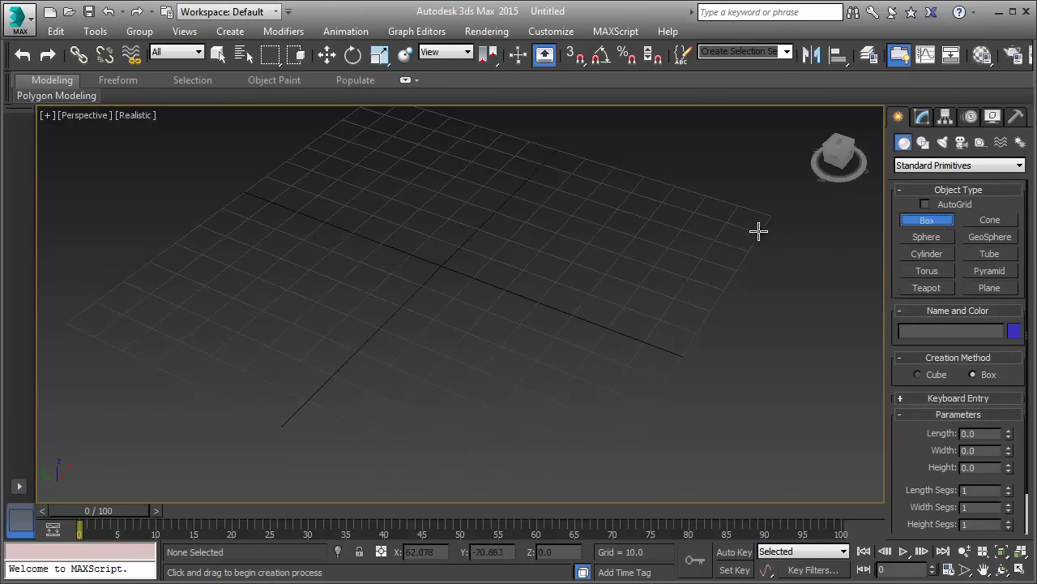
drag(326, 328, 531, 231)
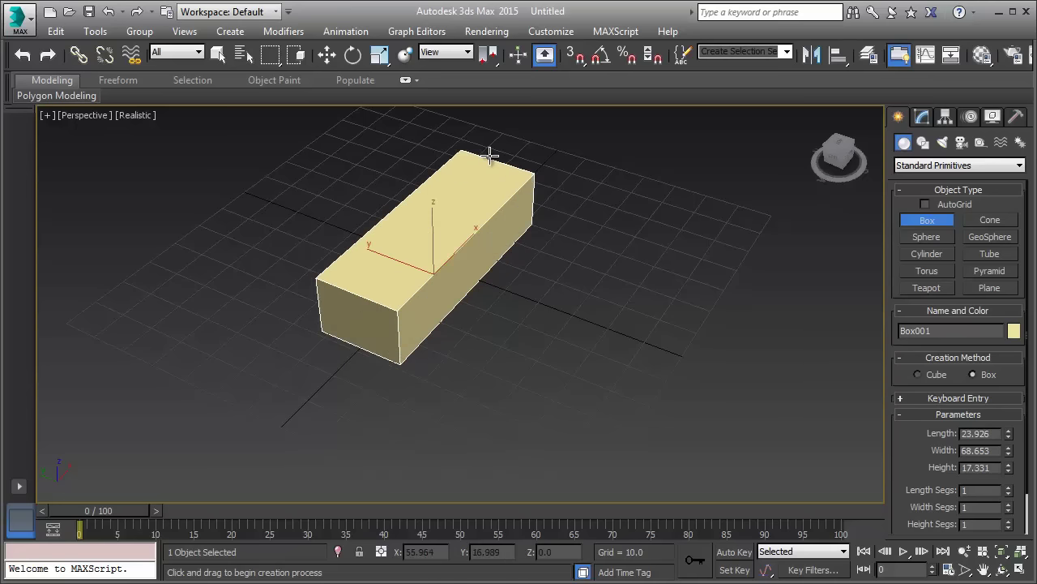
click(491, 157)
scroll(498, 153, up, 1)
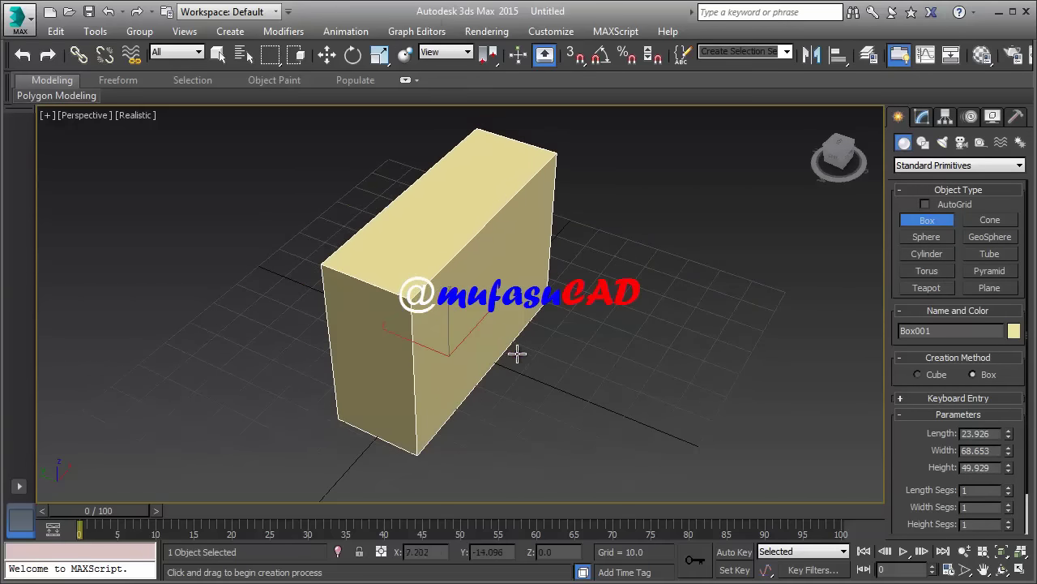
Raise the box's height to 74.893, viewing it from a frontal angle
click(839, 164)
click(826, 141)
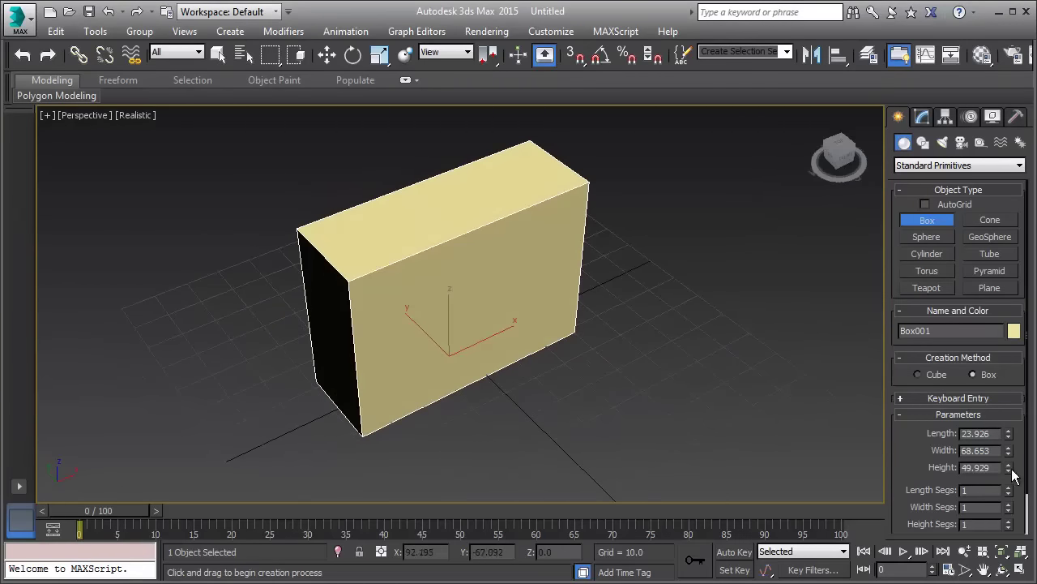
drag(1009, 467, 1010, 418)
middle_drag(559, 273, 572, 318)
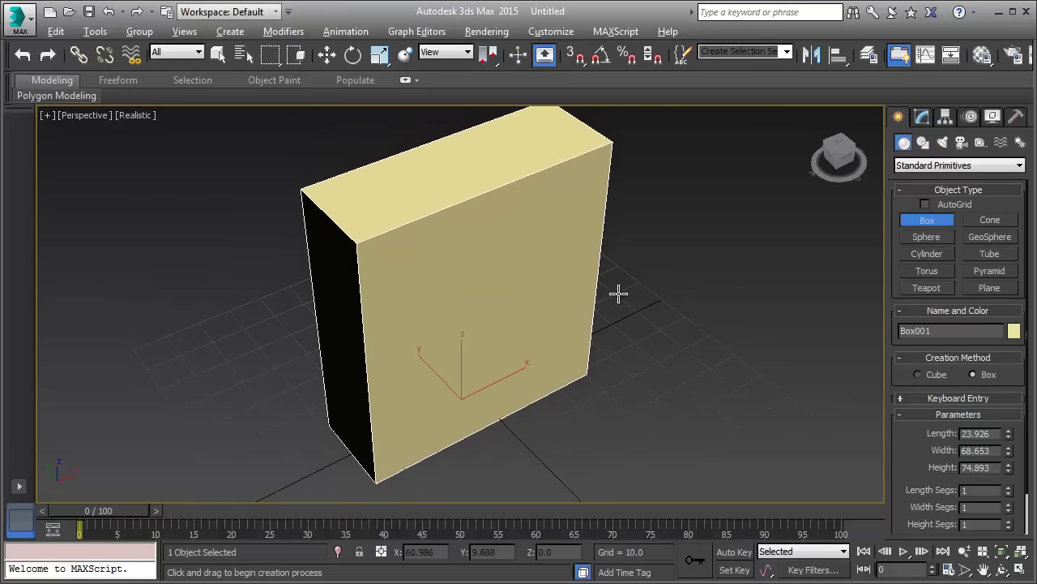
mouse_move(618, 295)
alt+middle_down()
mouse_move(580, 259)
mouse_move(625, 257)
alt+middle_up()
Convert the box to an Editable Poly and delete its front face
key(q)
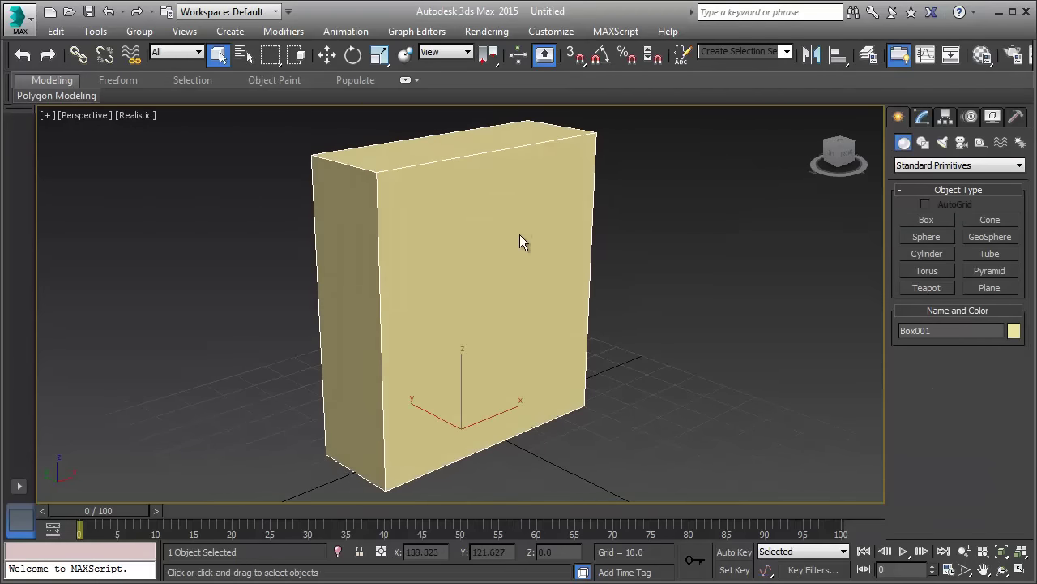
right_click(520, 234)
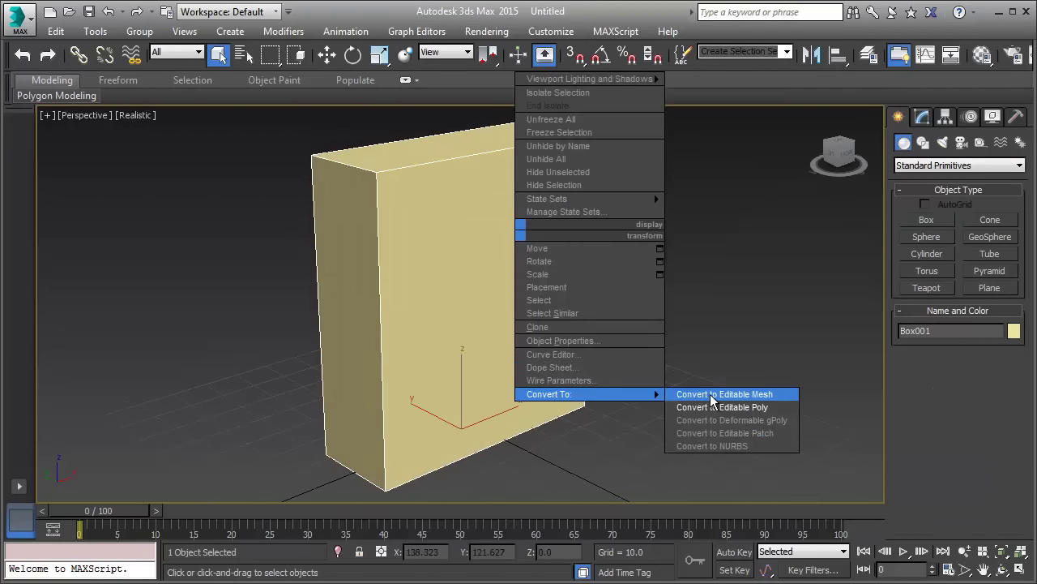
click(716, 406)
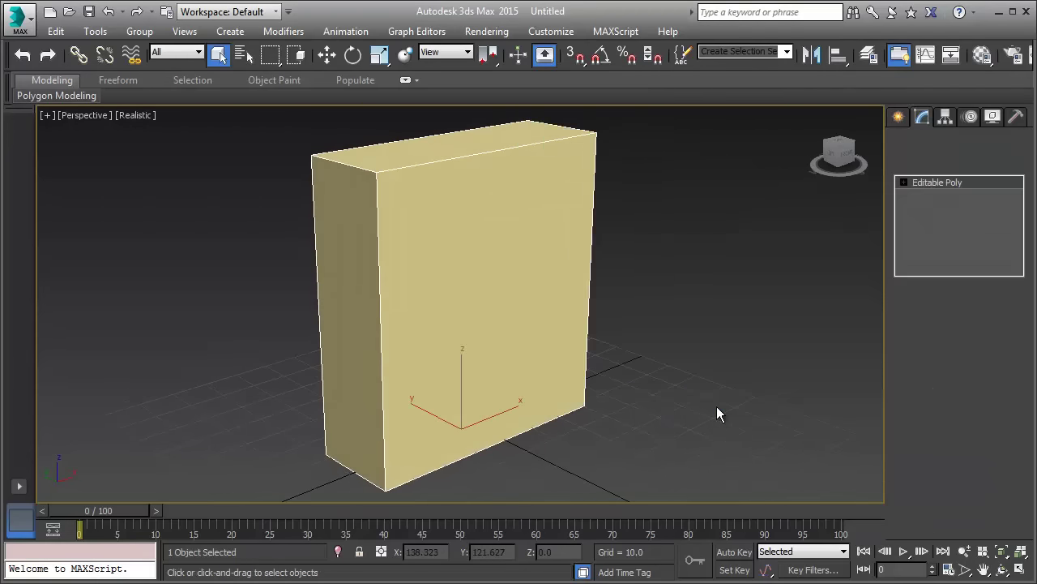
click(904, 182)
click(932, 235)
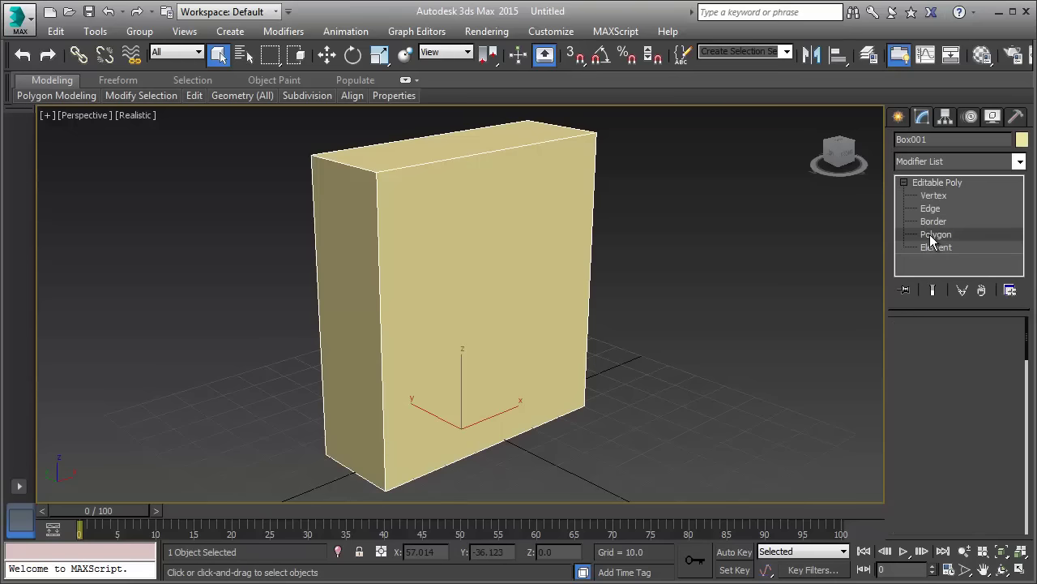
click(497, 266)
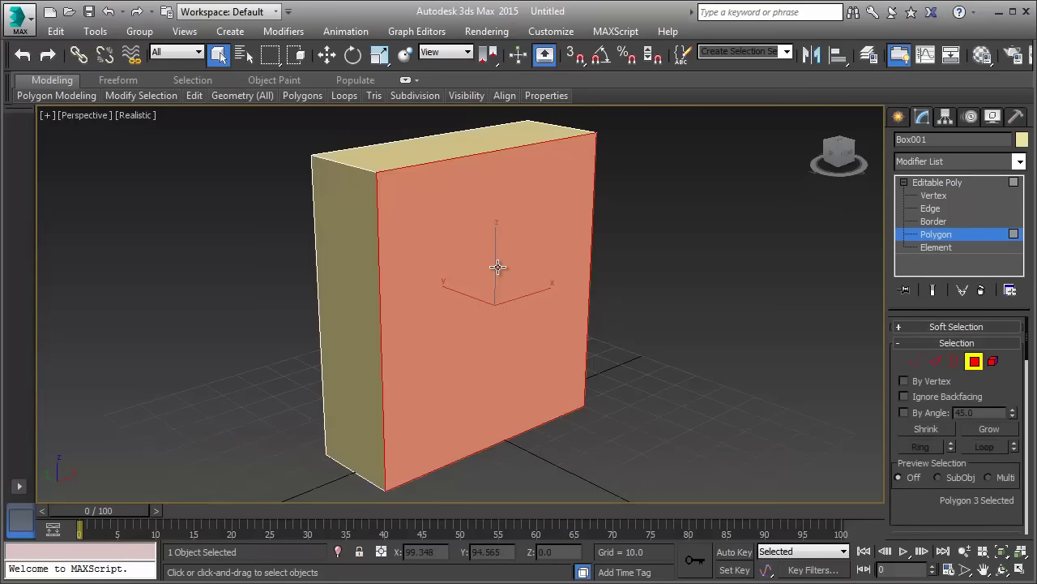
key(Delete)
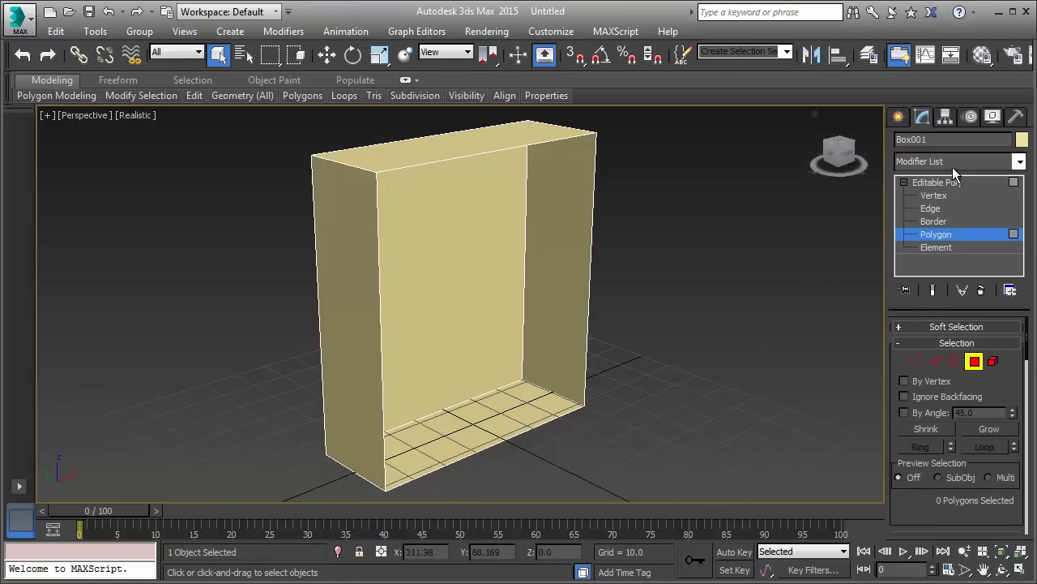
Add a Shell modifier with Outer Amount 1.58 to thicken the walls
click(955, 161)
scroll(939, 405, down, 5)
scroll(914, 454, down, 4)
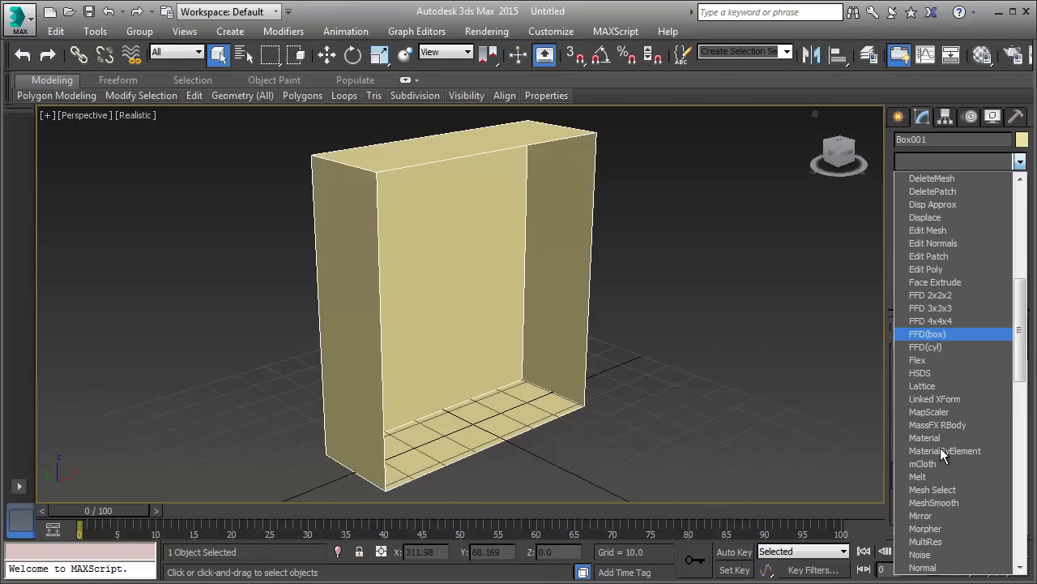
scroll(915, 454, down, 4)
scroll(940, 454, down, 4)
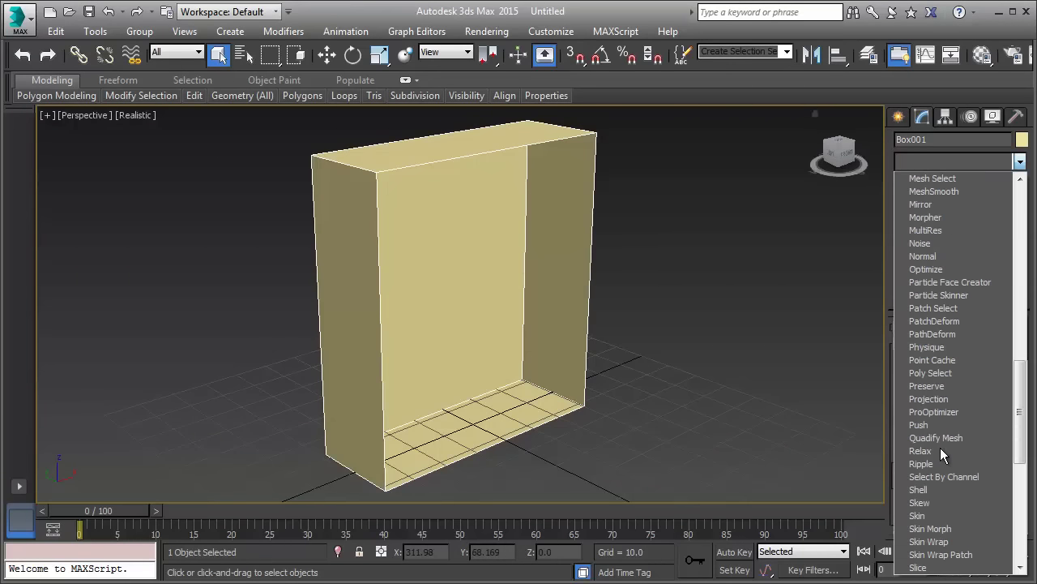
click(922, 489)
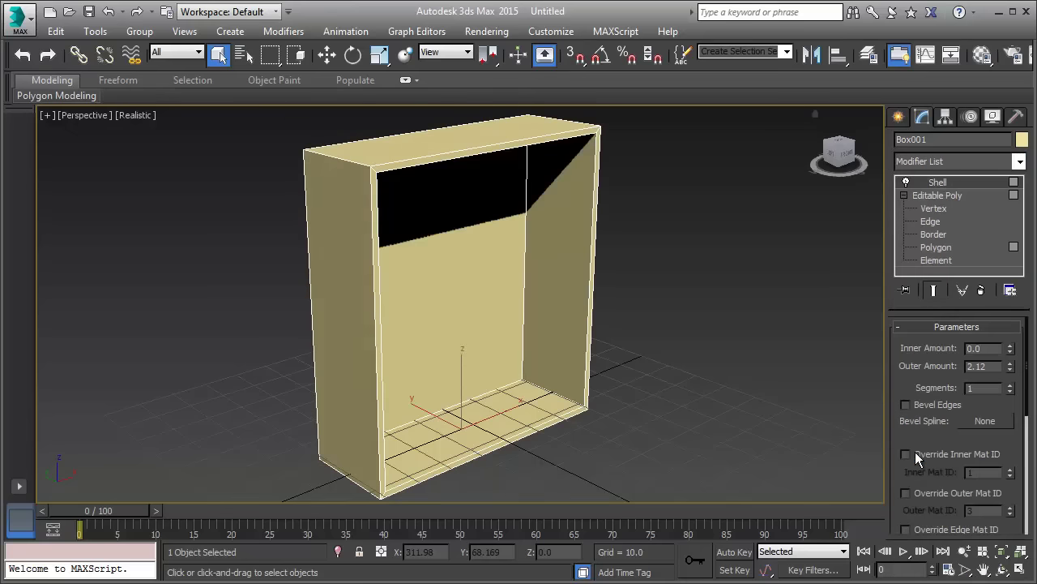
mouse_move(1014, 373)
mouse_down()
mouse_move(1003, 323)
mouse_move(1012, 413)
mouse_up()
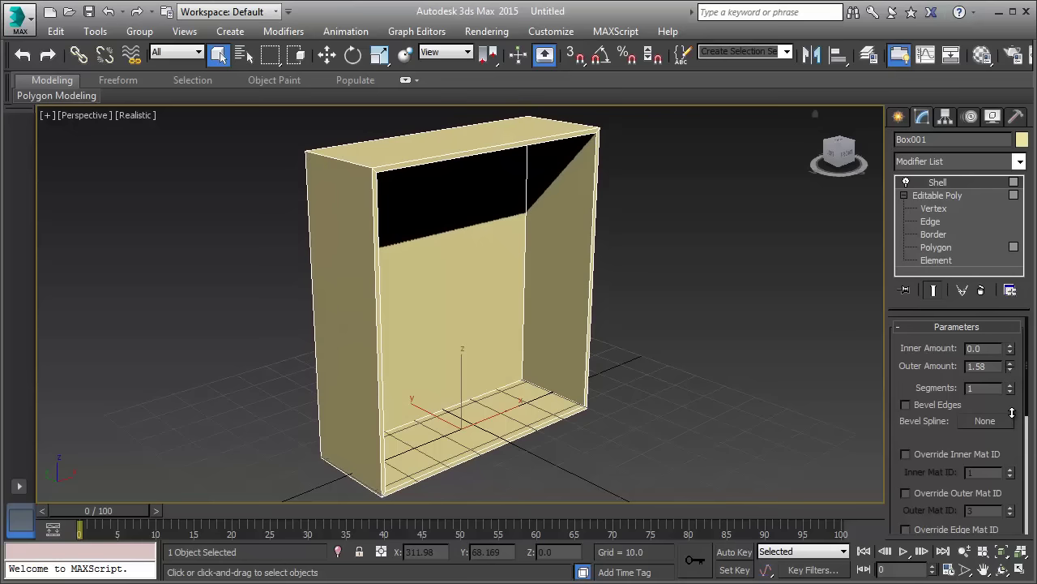
alt+middle_drag(478, 336, 485, 319)
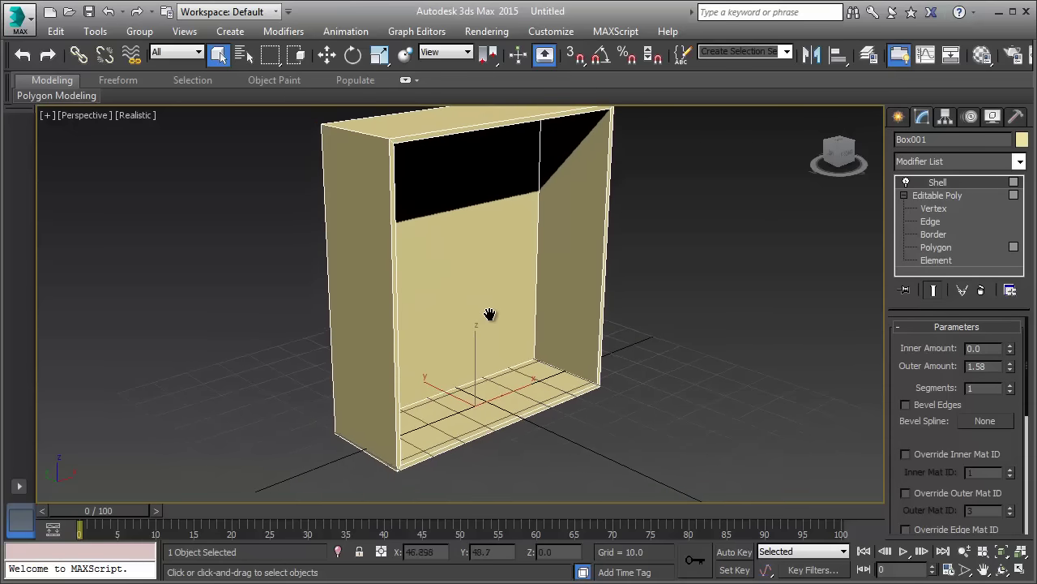
Collapse the shelled box into an Editable Poly and select its bottom face
right_click(460, 225)
mouse_move(493, 389)
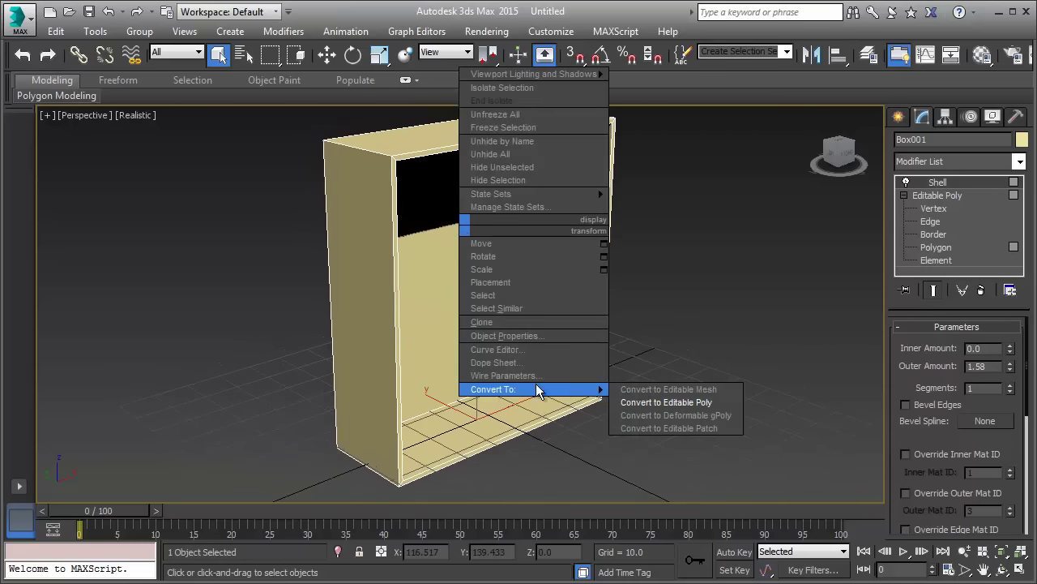
click(666, 402)
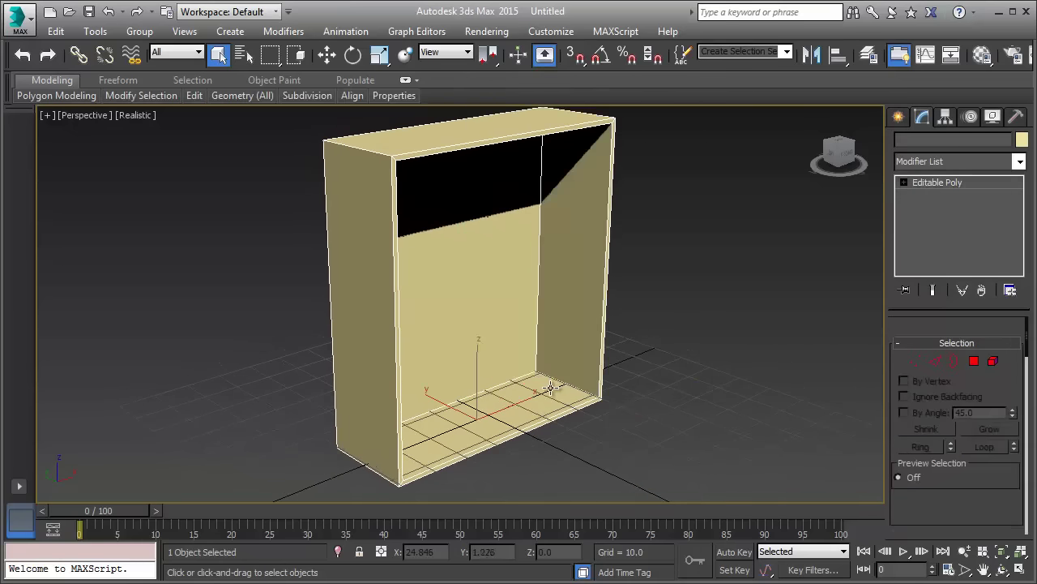
mouse_move(539, 383)
alt+middle_down()
mouse_move(535, 317)
mouse_move(559, 319)
alt+middle_up()
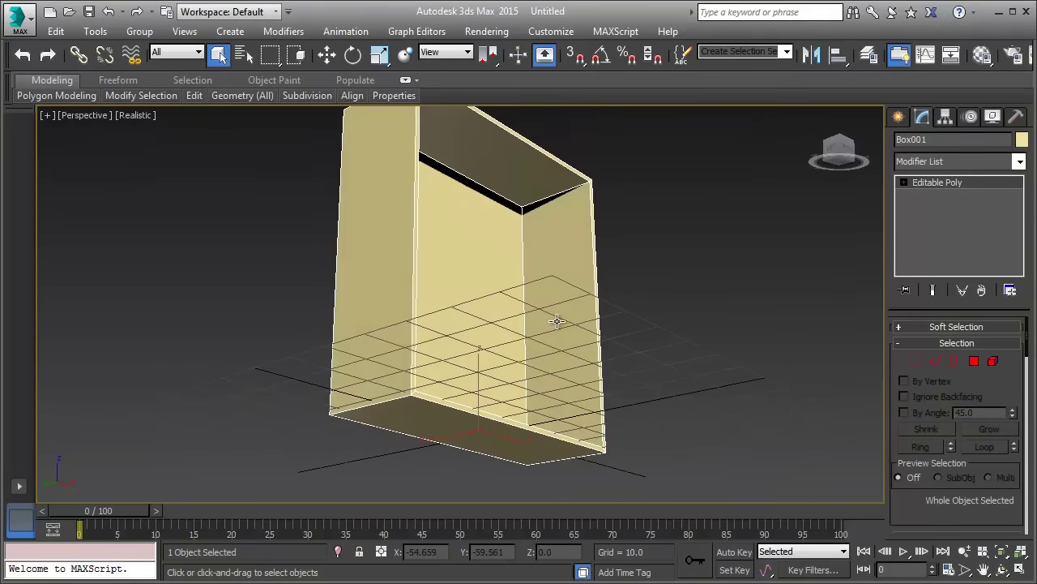
key(4)
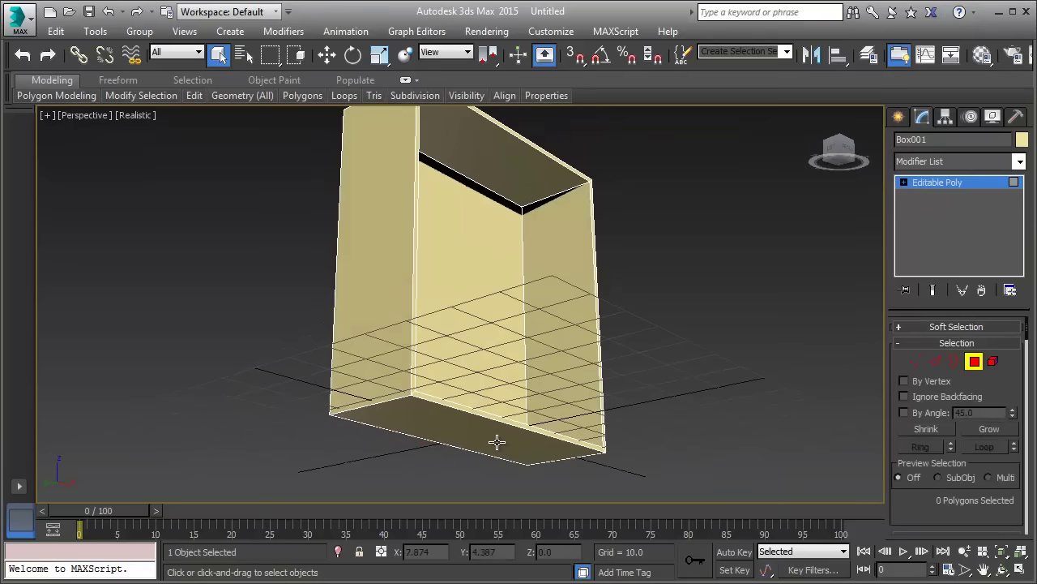
click(497, 442)
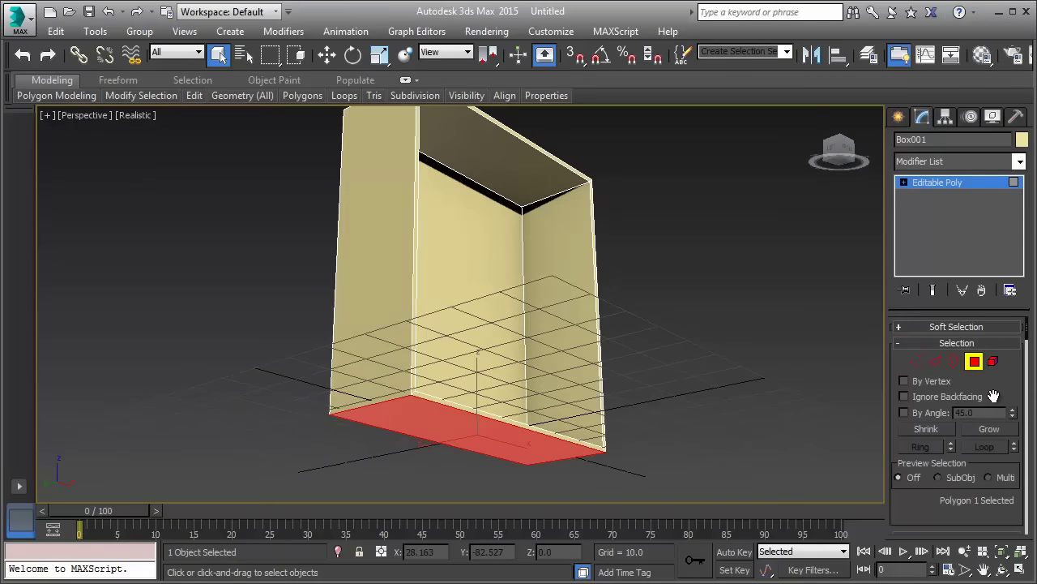
Extrude the bottom face 5.239 units to form the raised base
drag(994, 397, 975, 308)
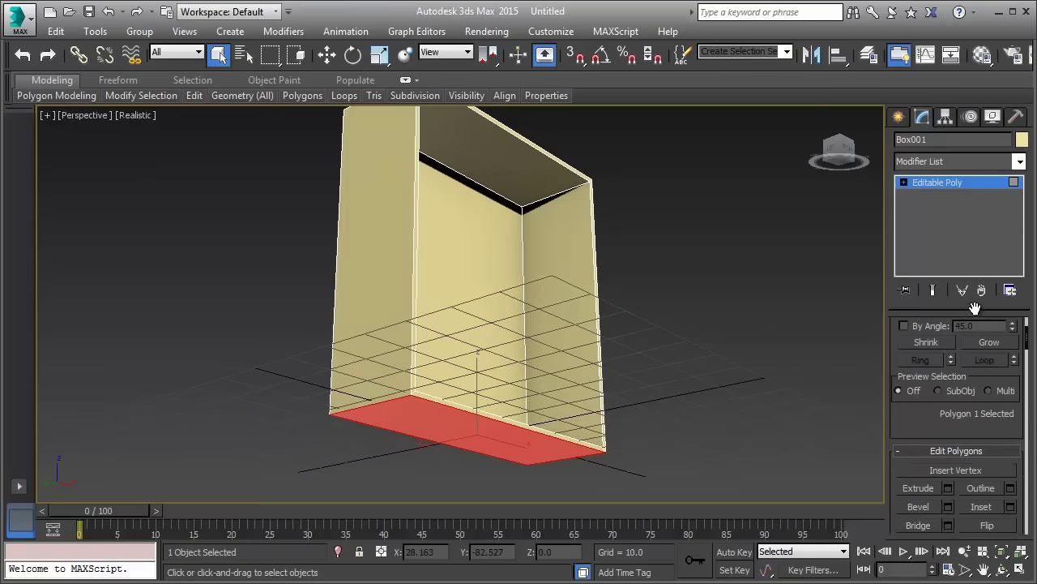
click(948, 484)
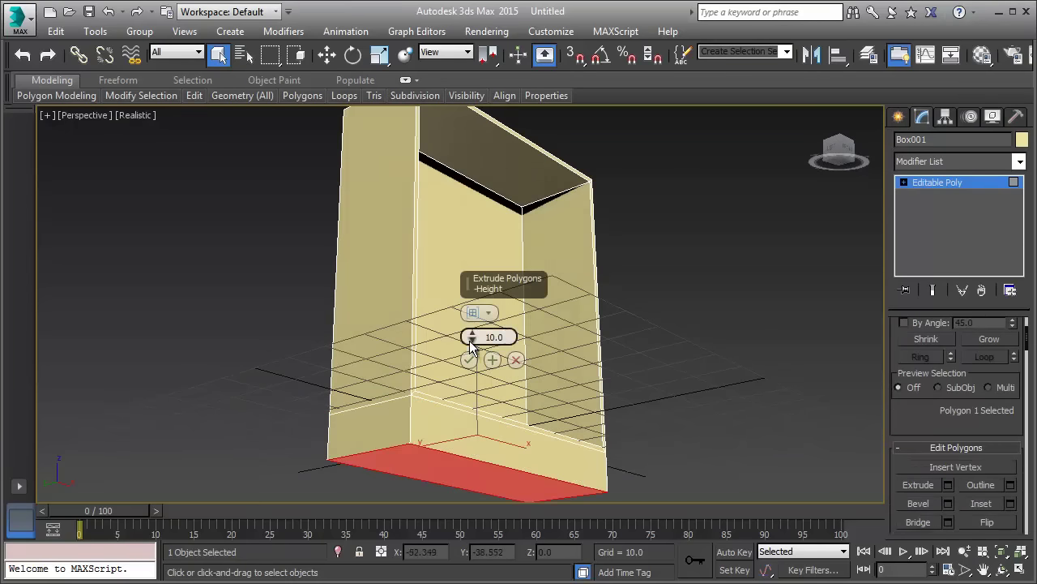
drag(478, 340, 494, 360)
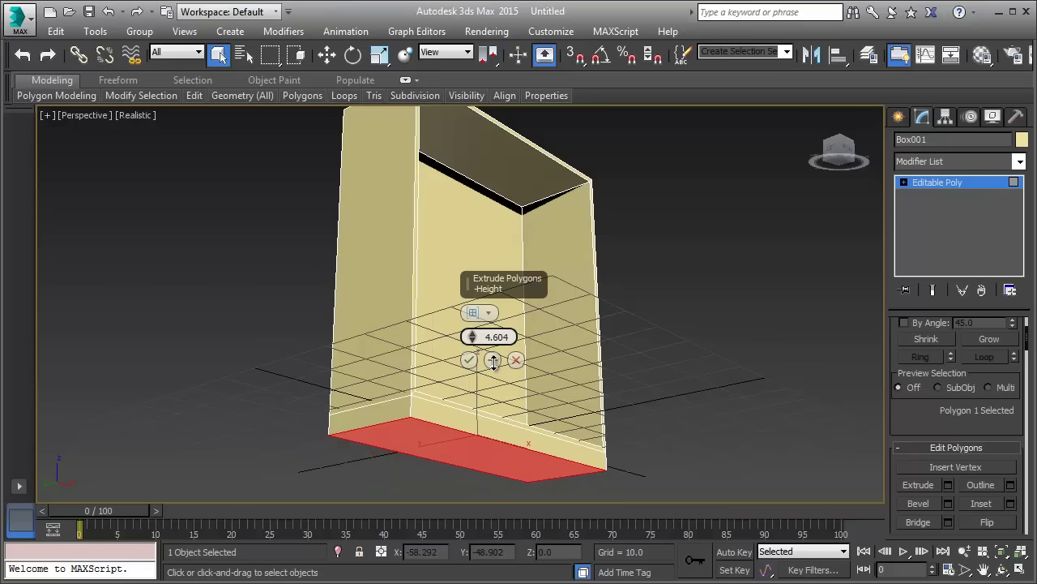
drag(494, 360, 494, 363)
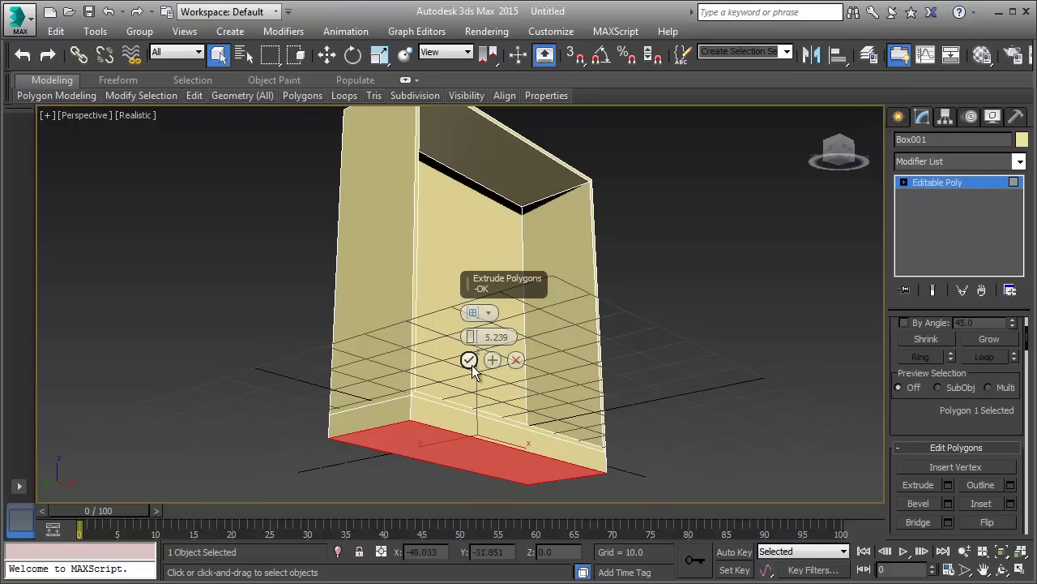
click(470, 362)
mouse_move(647, 298)
alt+middle_down()
mouse_move(646, 354)
mouse_move(595, 354)
mouse_move(614, 364)
alt+middle_up()
middle_drag(636, 297, 650, 316)
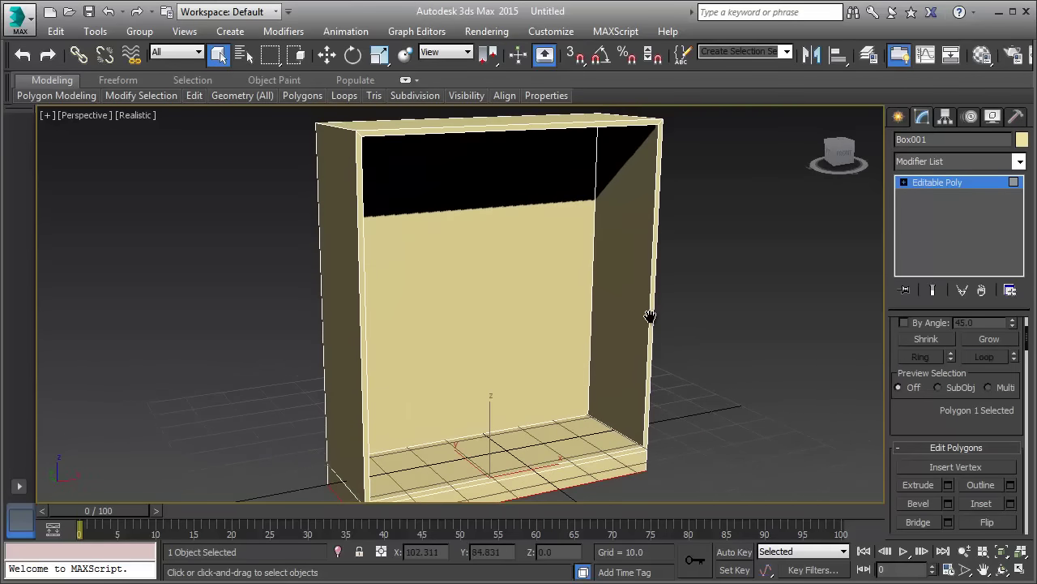
At Edge level, select the inner and front-right vertical edges of the right wall
click(903, 182)
click(932, 211)
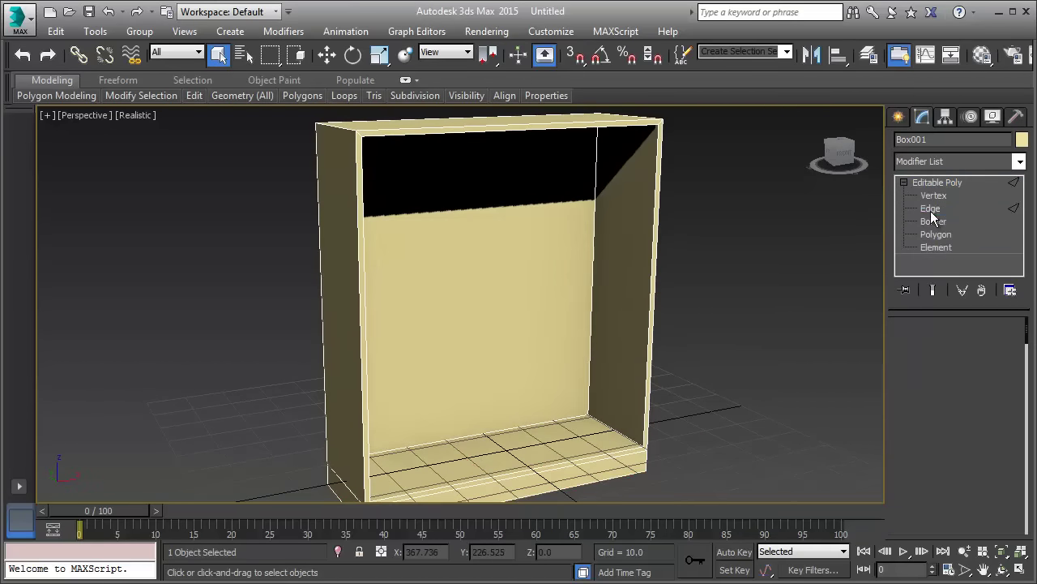
click(594, 260)
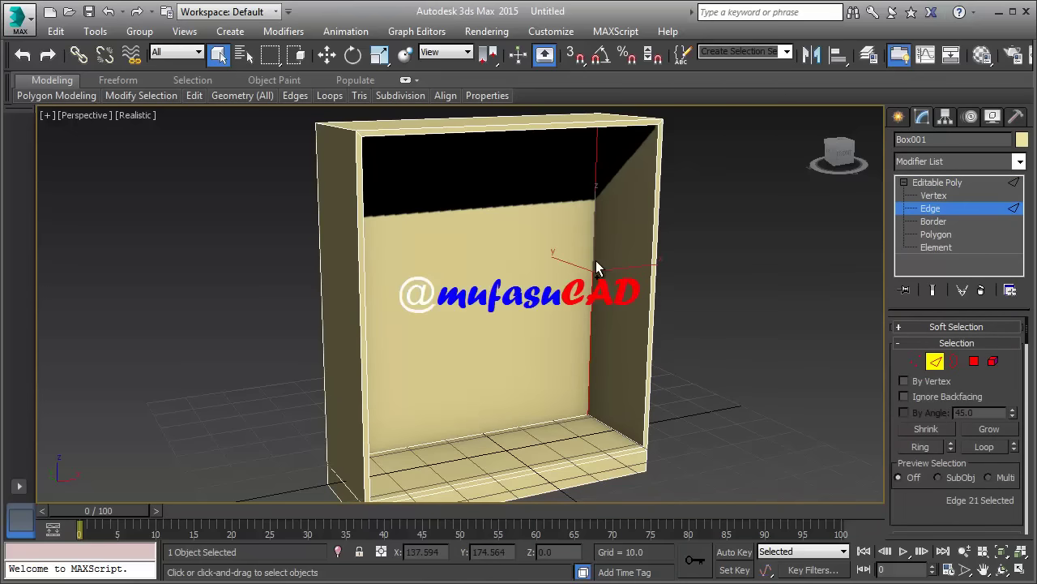
ctrl+click(651, 295)
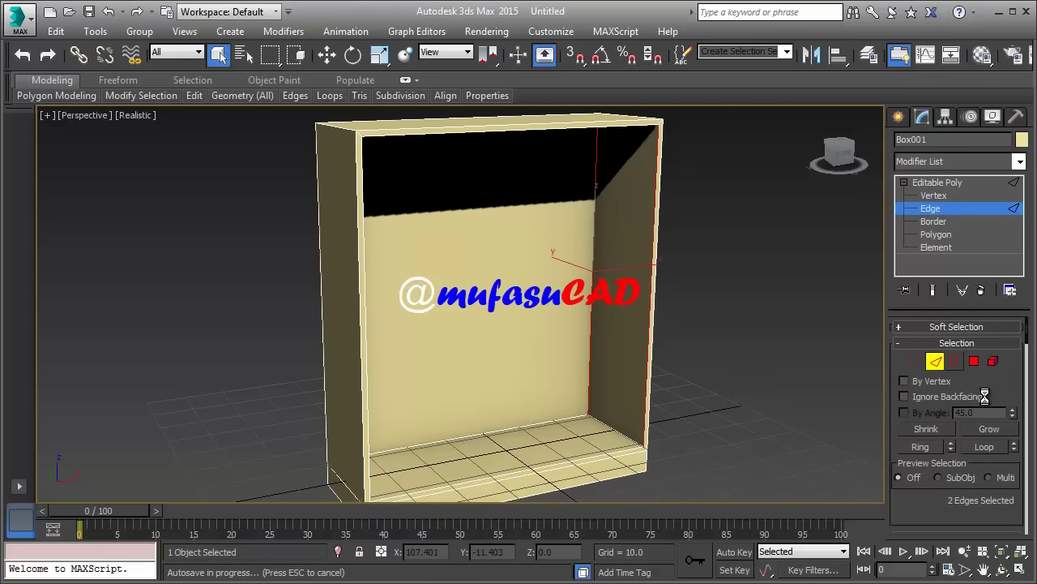
drag(983, 389, 982, 288)
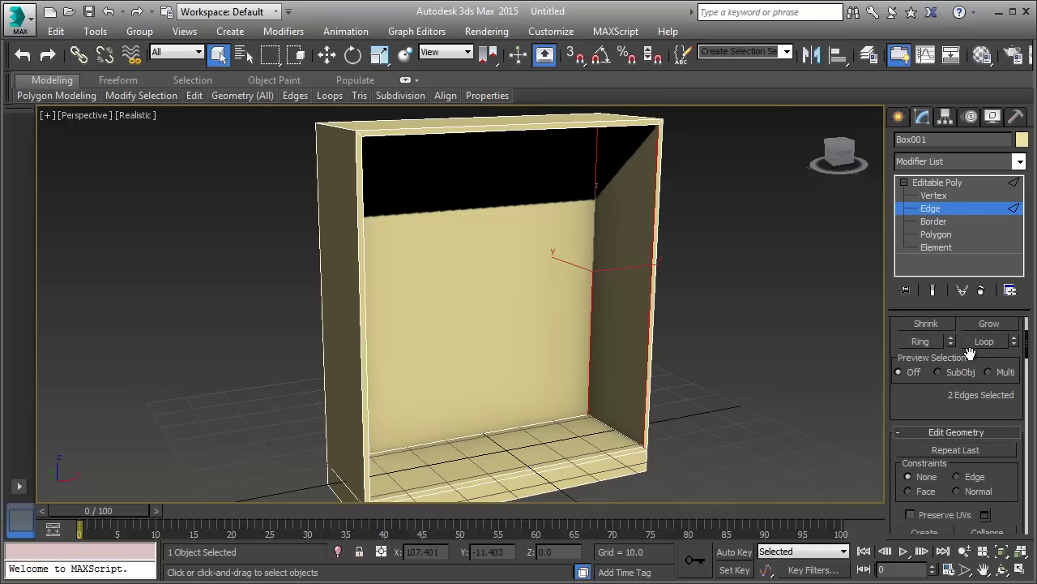
click(907, 434)
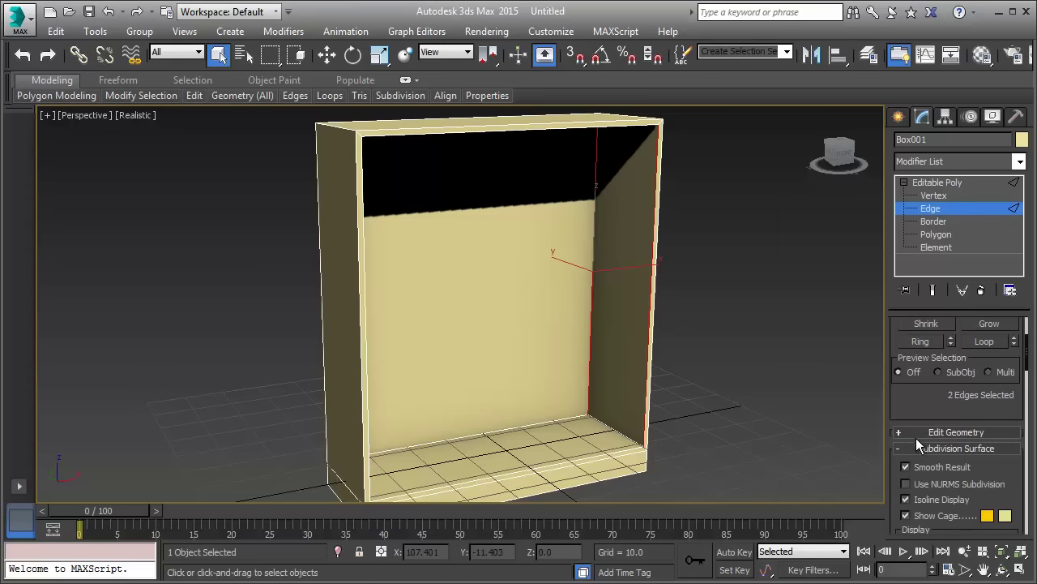
click(920, 450)
click(928, 468)
Connect the two right-wall edges with four horizontal edges
click(928, 453)
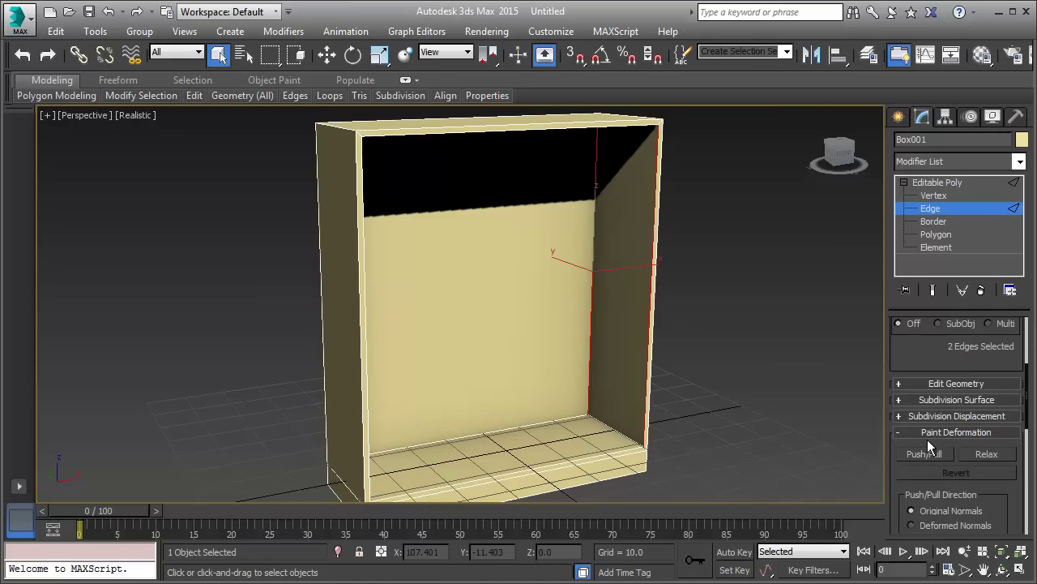
click(927, 432)
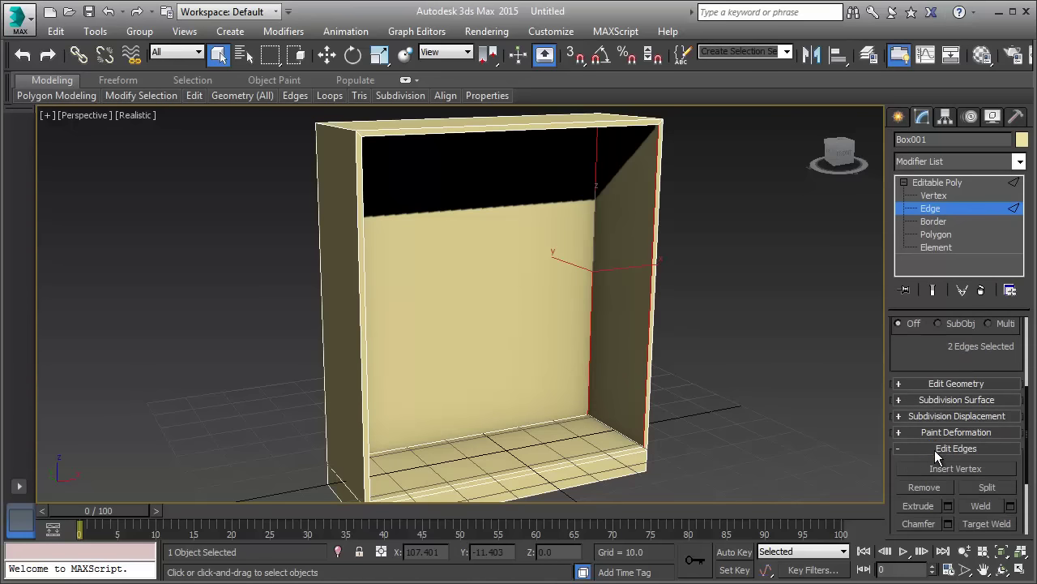
drag(934, 451, 935, 394)
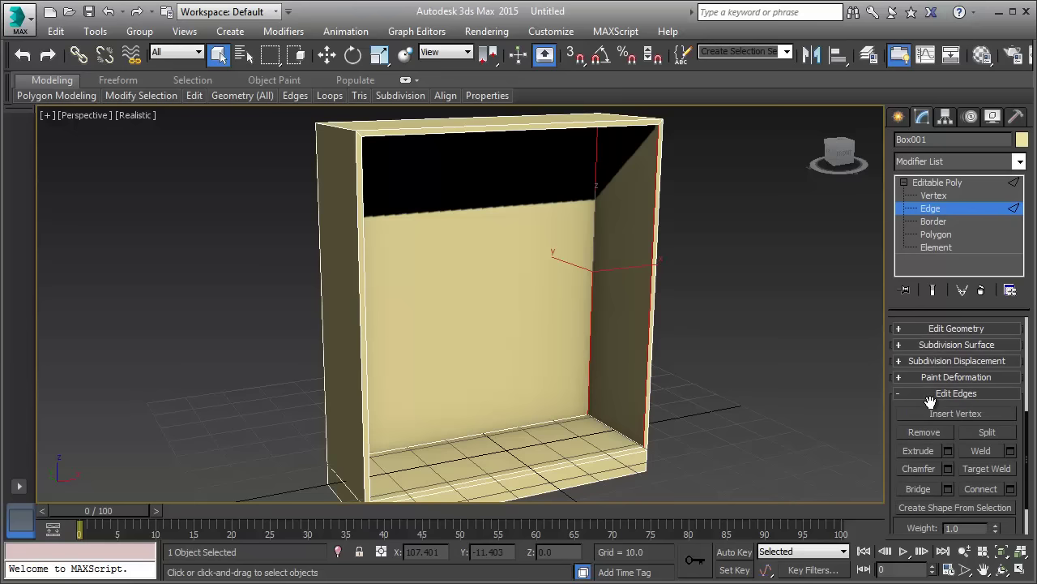
click(1011, 487)
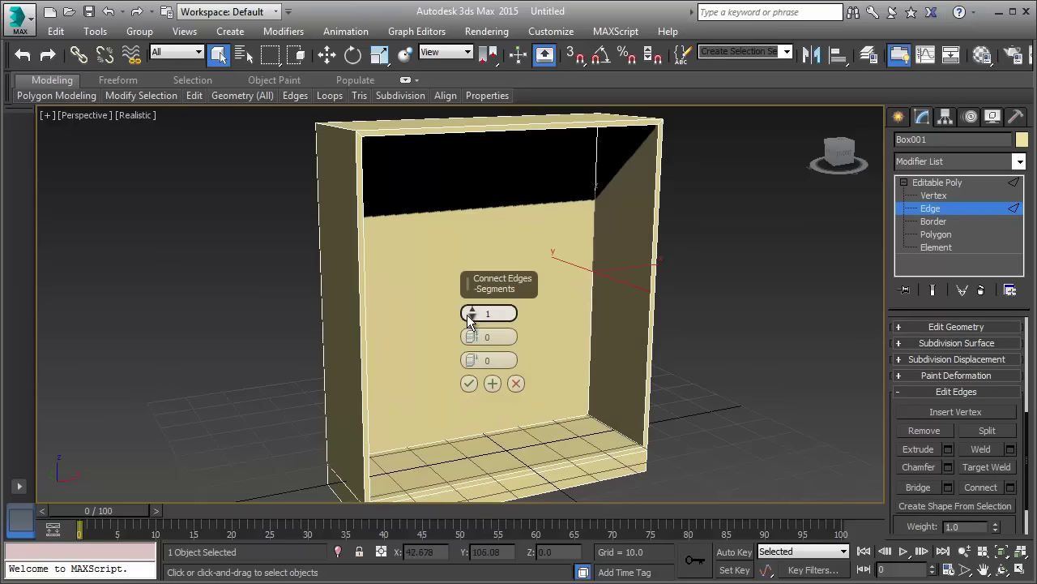
drag(470, 310, 471, 304)
click(470, 383)
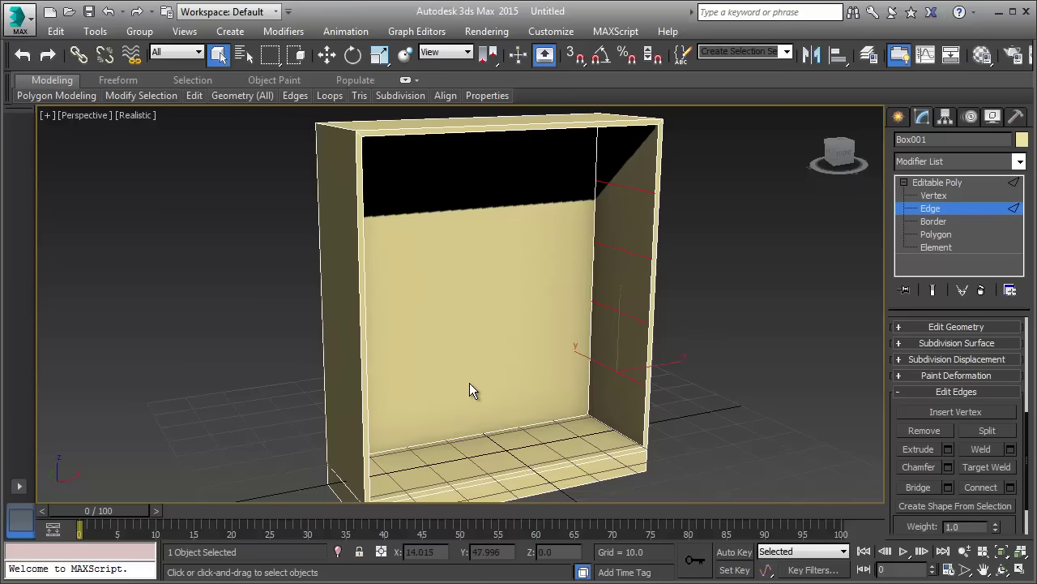
Chamfer the four horizontal edges by 1.0 into paired shelf lines
click(948, 467)
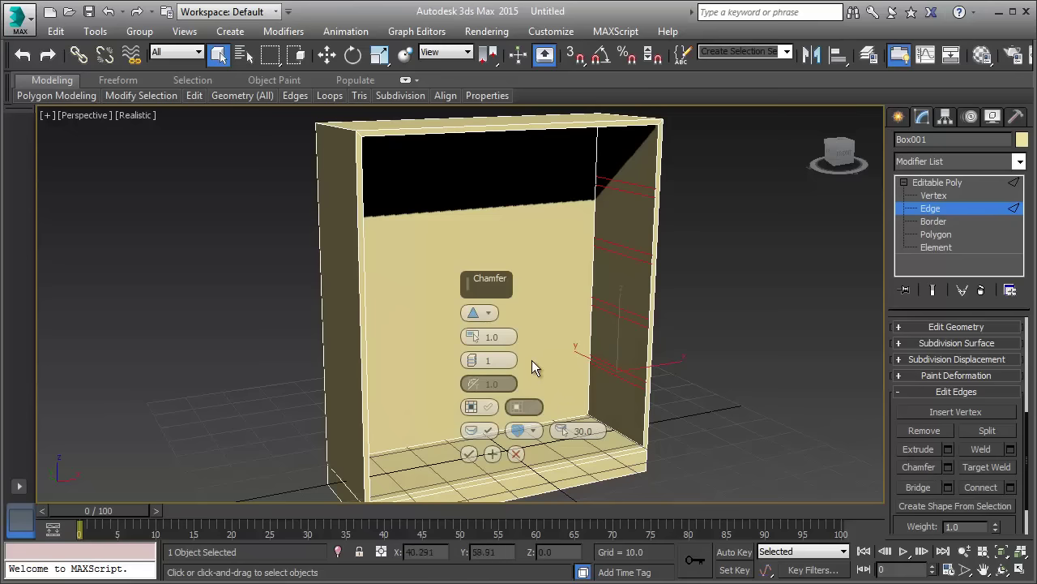
click(469, 454)
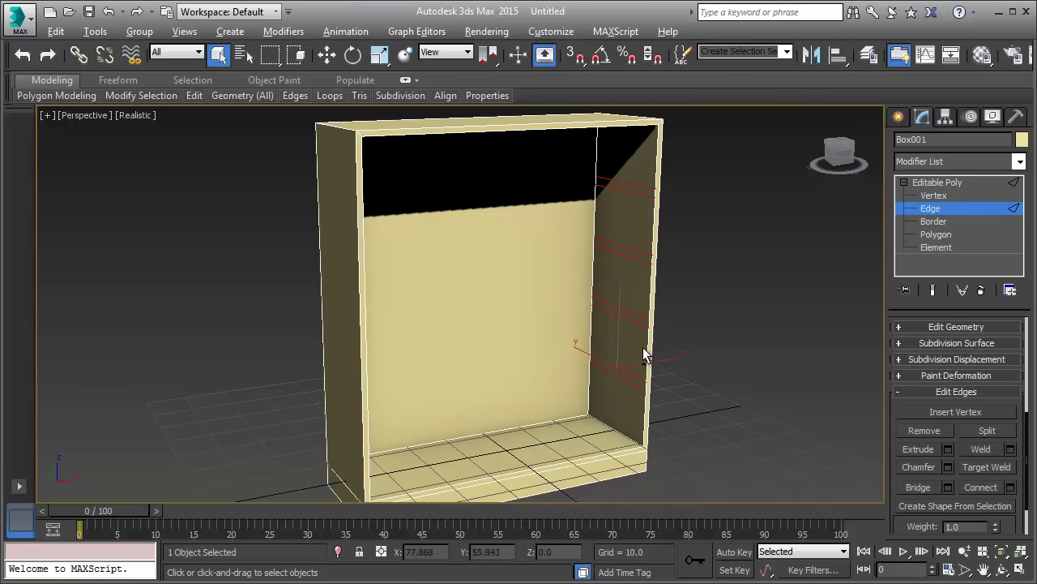
mouse_move(642, 348)
alt+middle_down()
mouse_move(612, 365)
mouse_move(553, 365)
alt+middle_up()
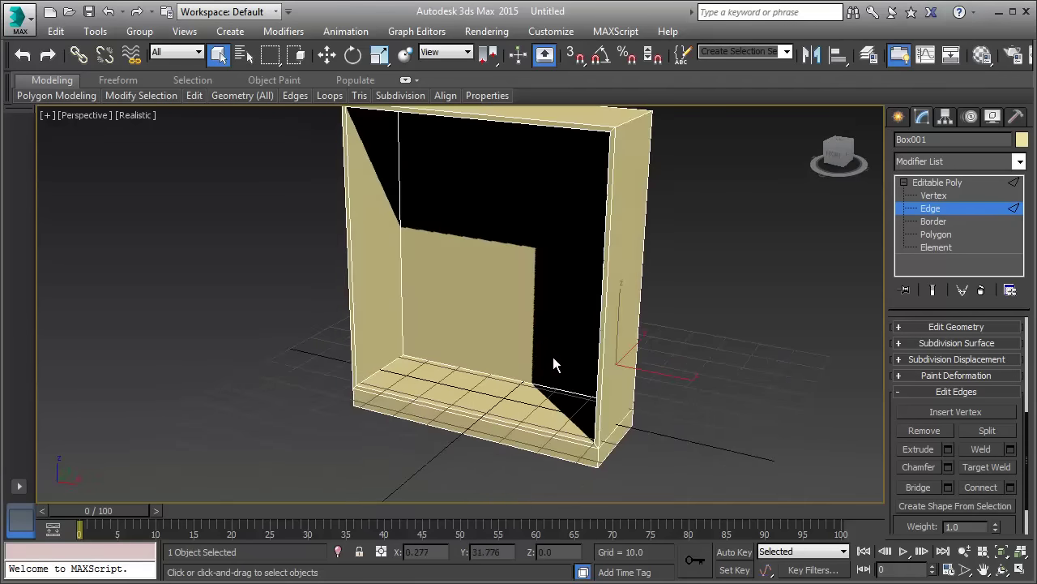
Connect the left wall's two vertical edges with four horizontal edges
click(401, 259)
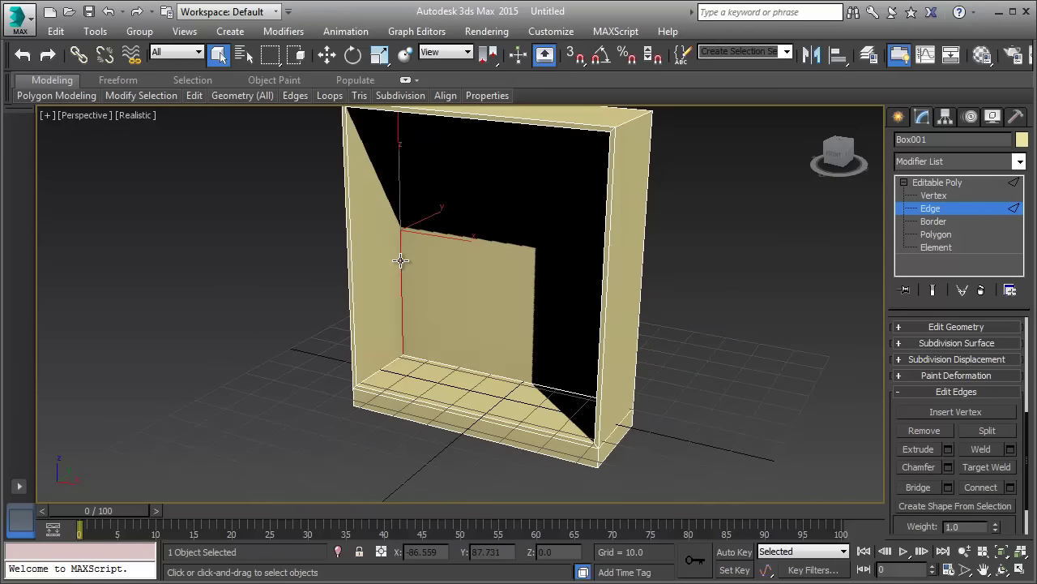
ctrl+click(355, 293)
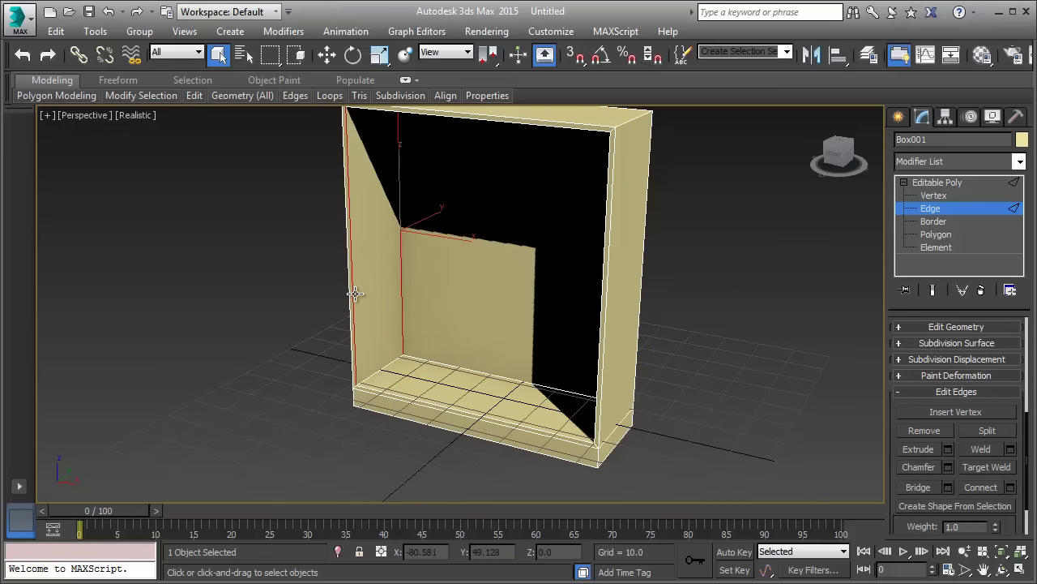
click(1010, 487)
click(469, 384)
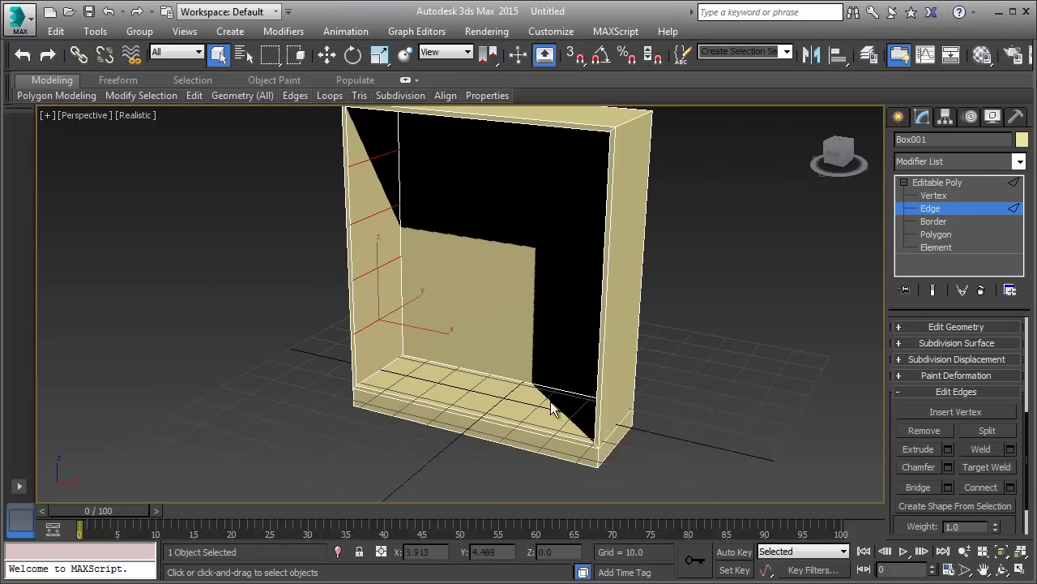
Chamfer the left-wall edges by 1.0 with one segment
click(948, 467)
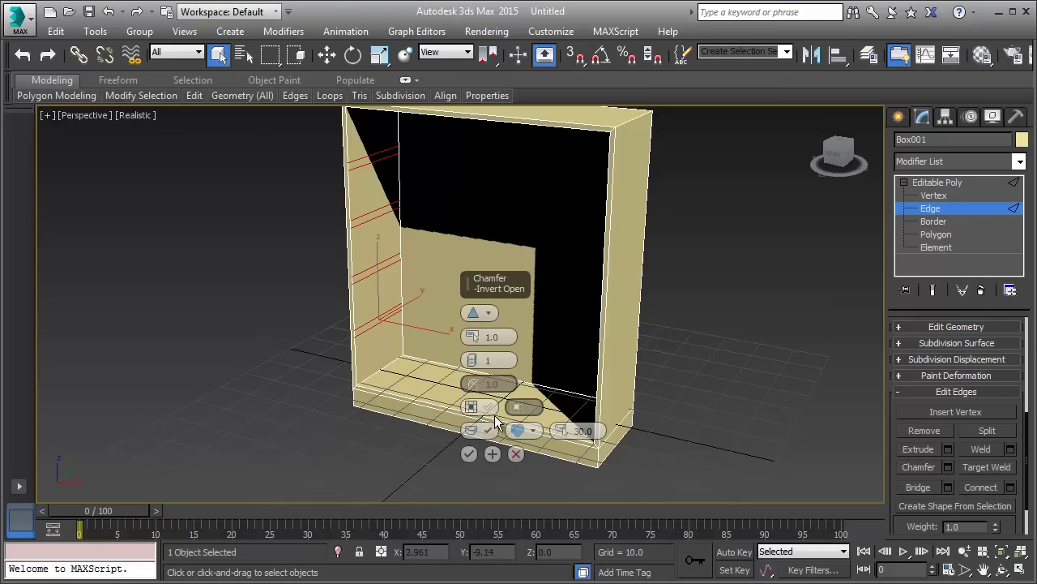
click(468, 455)
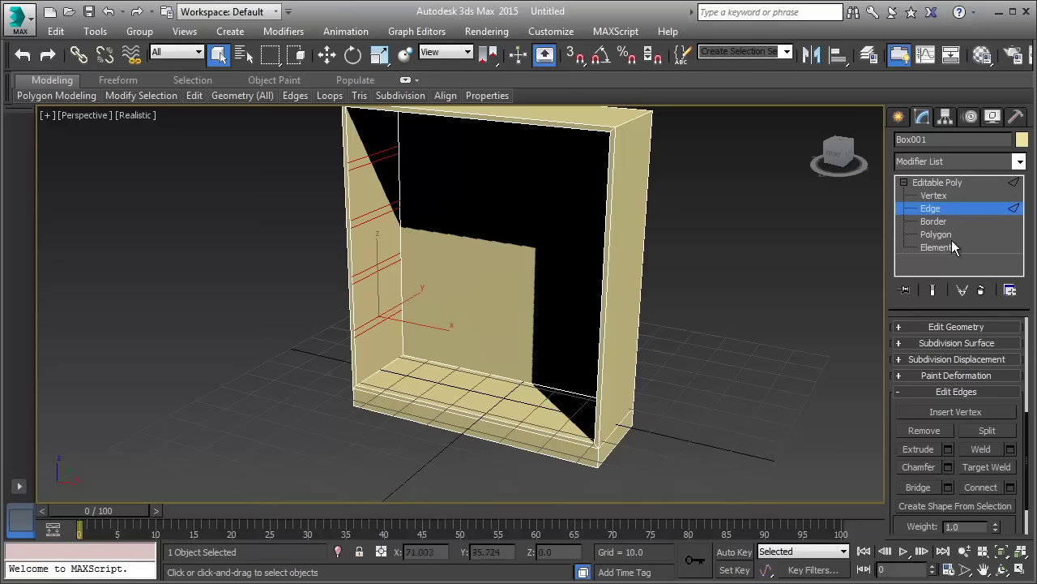
click(936, 235)
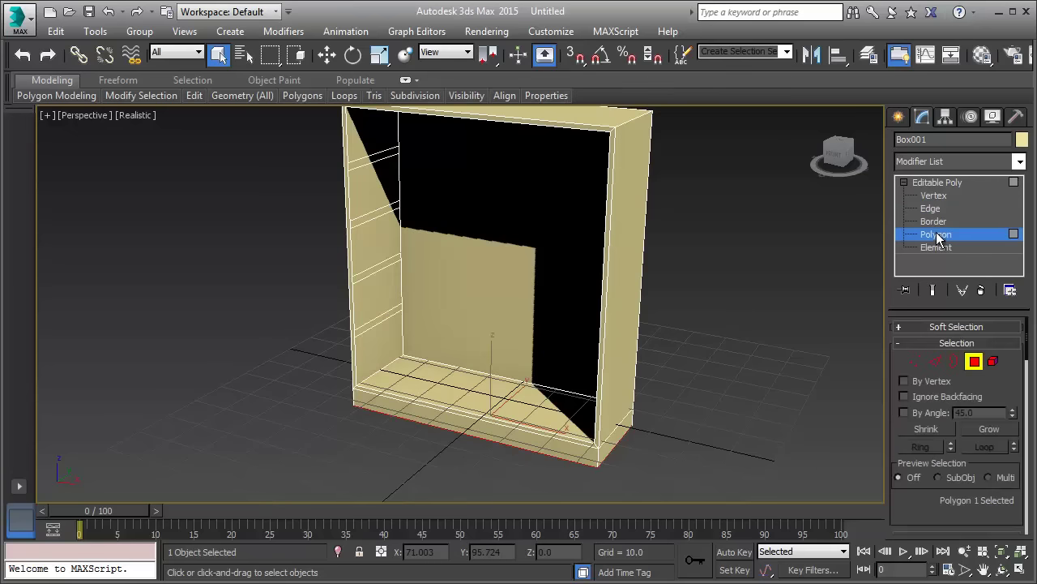
click(386, 152)
alt+middle_drag(412, 273, 514, 287)
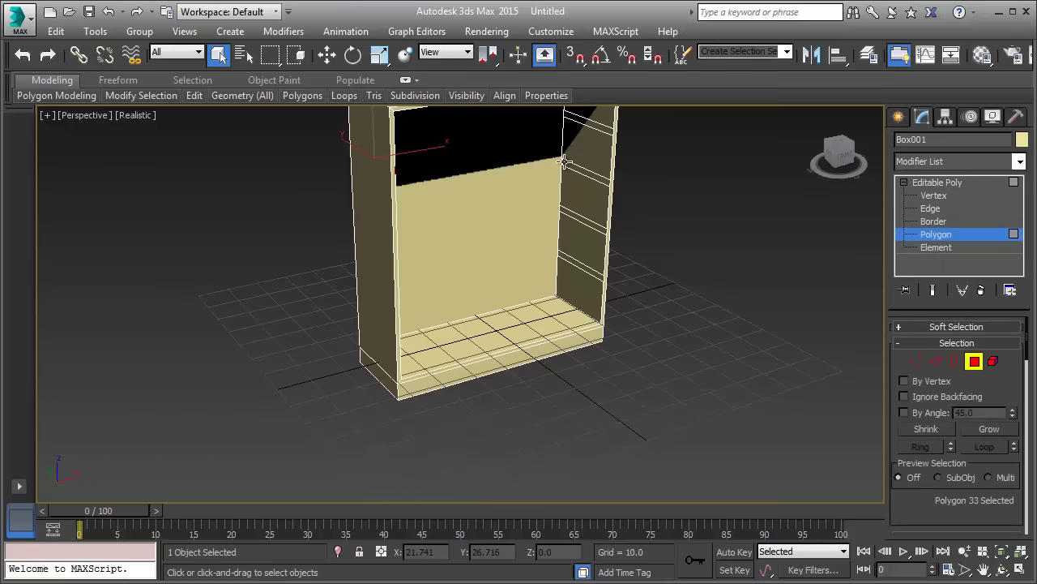
click(596, 124)
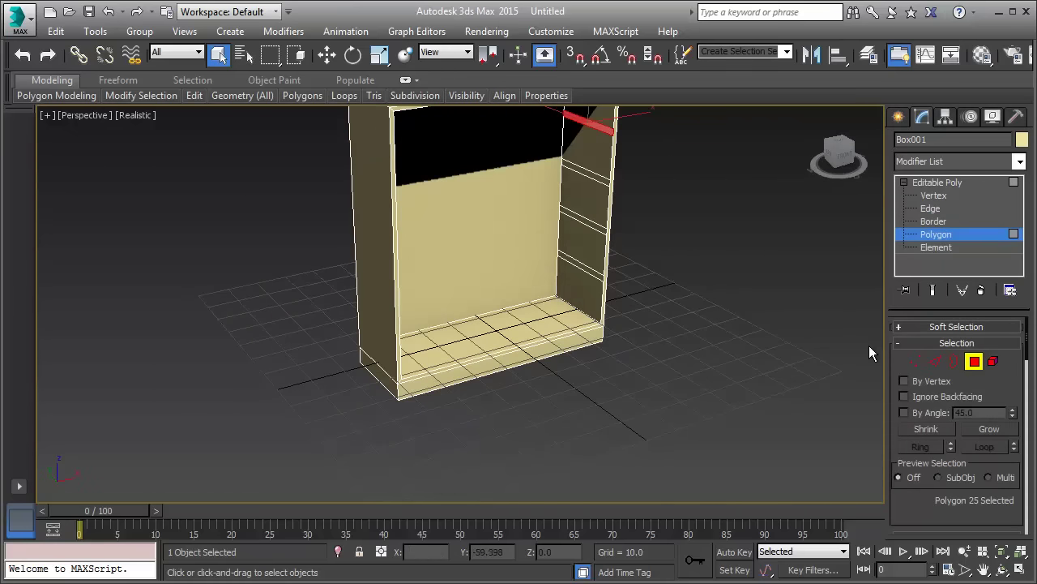
scroll(947, 417, down, 5)
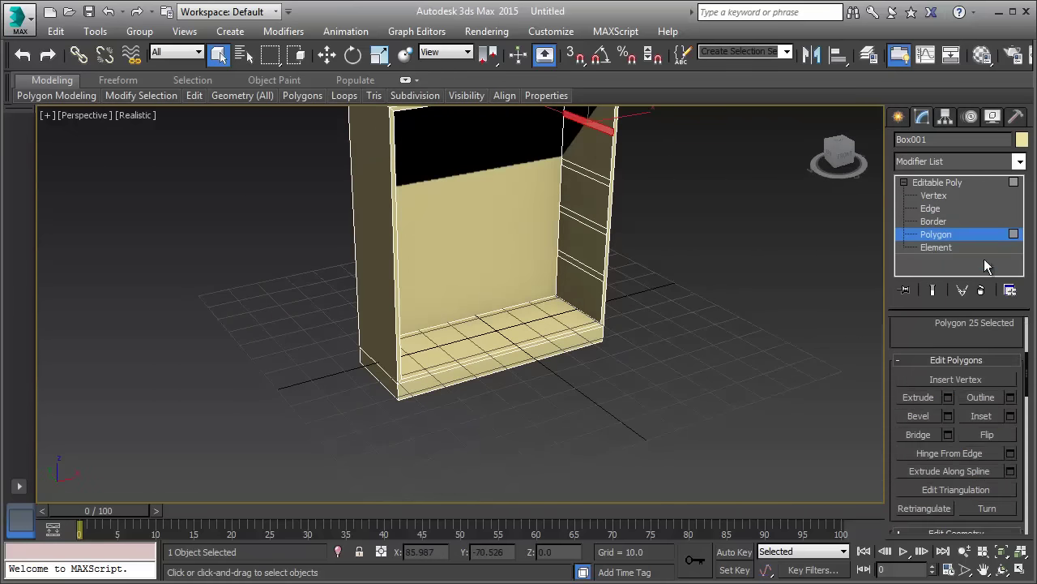
click(917, 435)
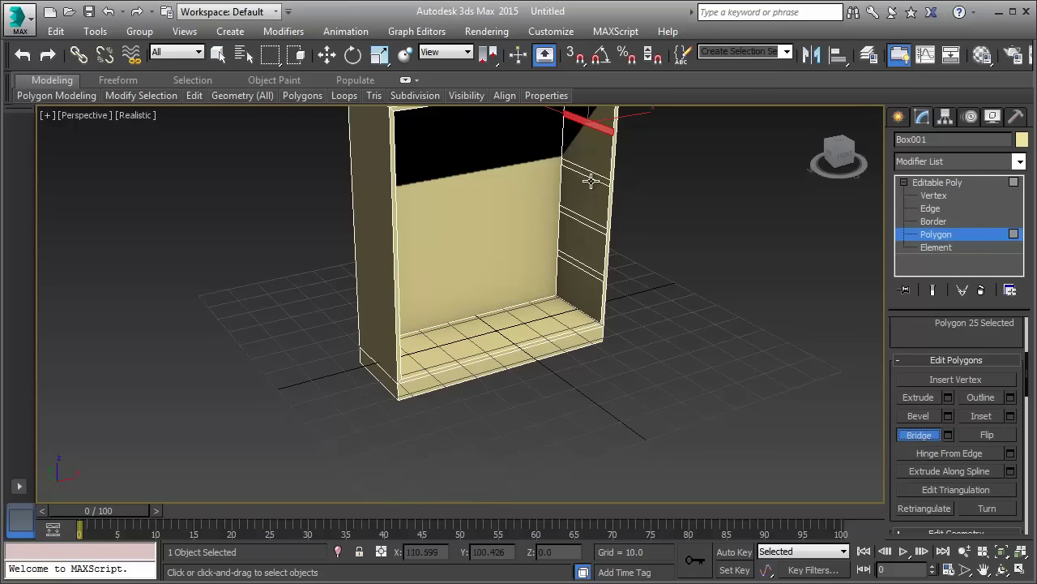
alt+middle_drag(634, 234, 604, 247)
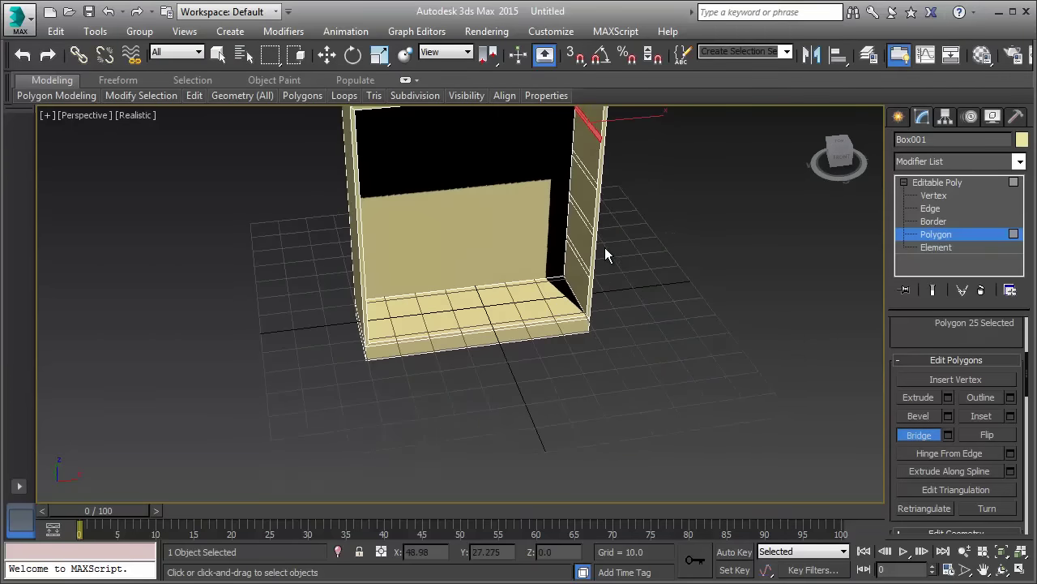
click(924, 436)
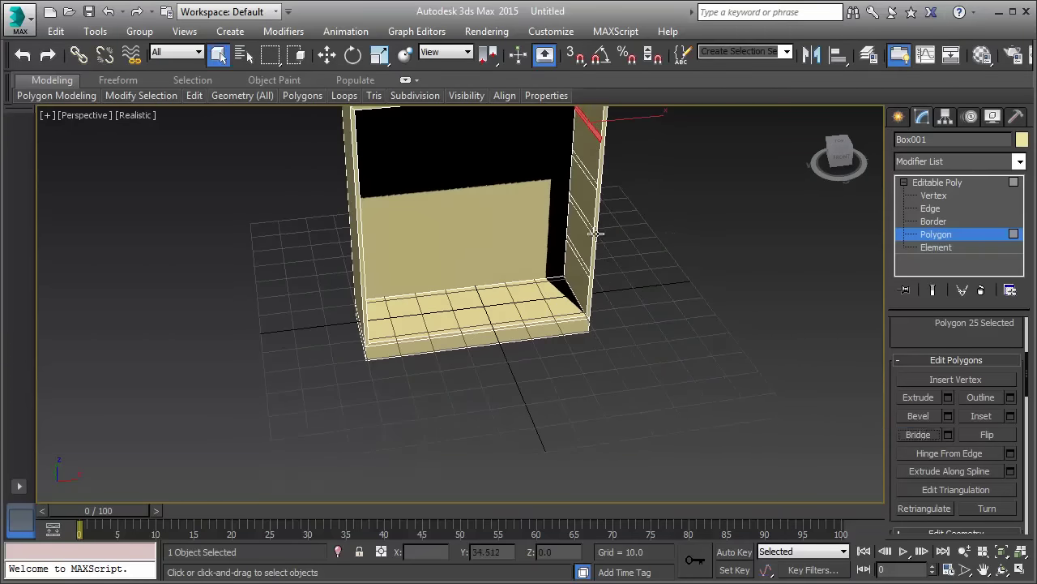
mouse_move(561, 213)
alt+middle_down()
mouse_move(544, 224)
mouse_move(544, 301)
mouse_move(521, 278)
alt+middle_up()
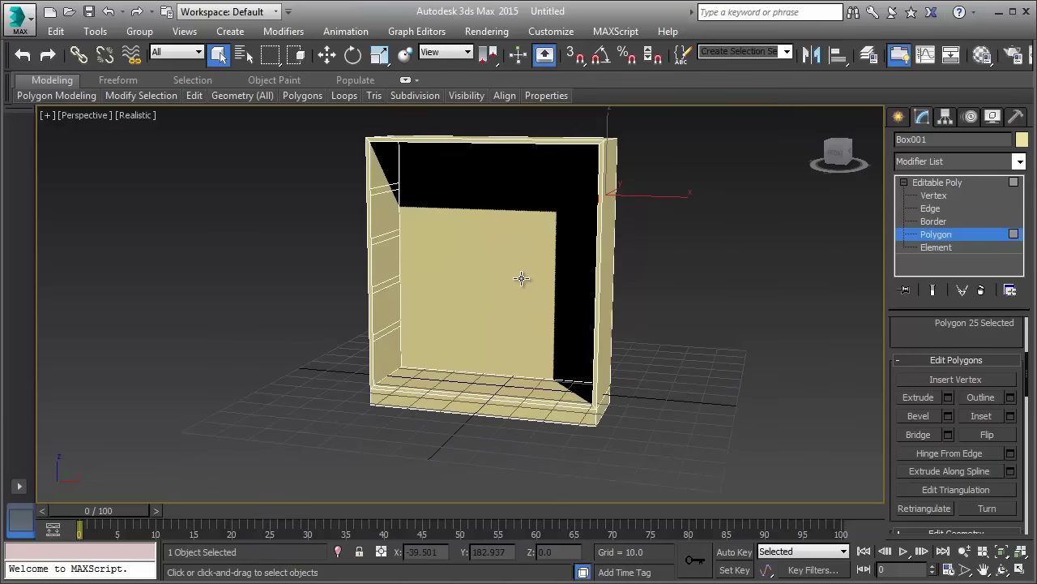
Bridge the matching side-wall strips into the first two shelves
ctrl+click(384, 189)
click(912, 437)
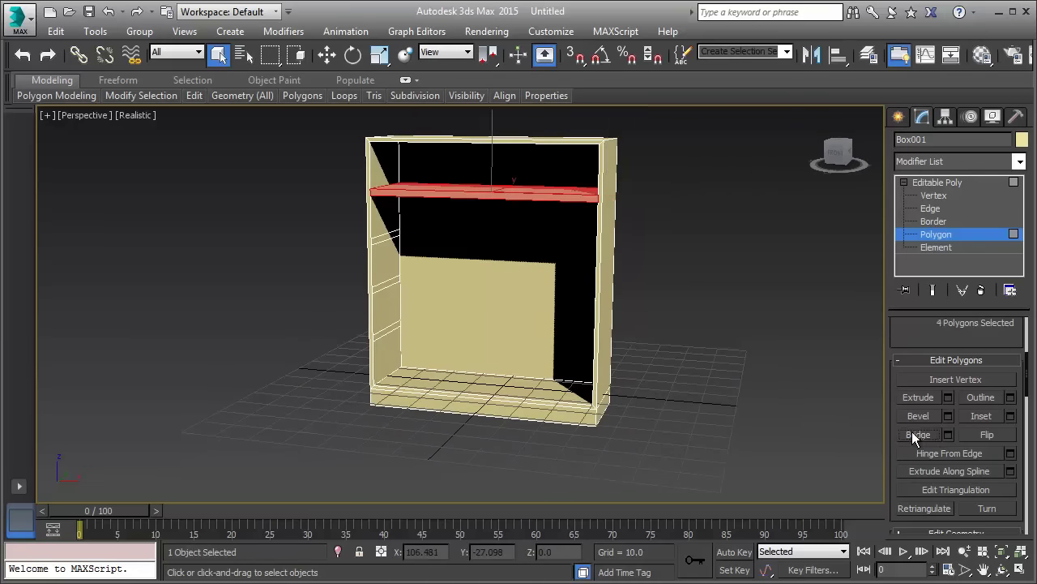
click(392, 236)
alt+middle_drag(419, 303, 500, 322)
ctrl+click(576, 212)
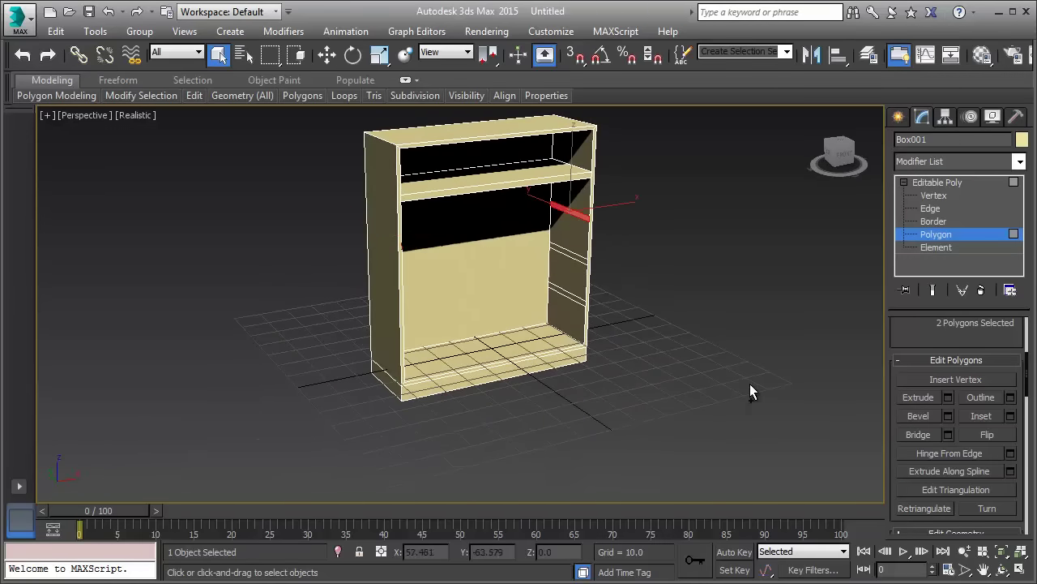
click(916, 436)
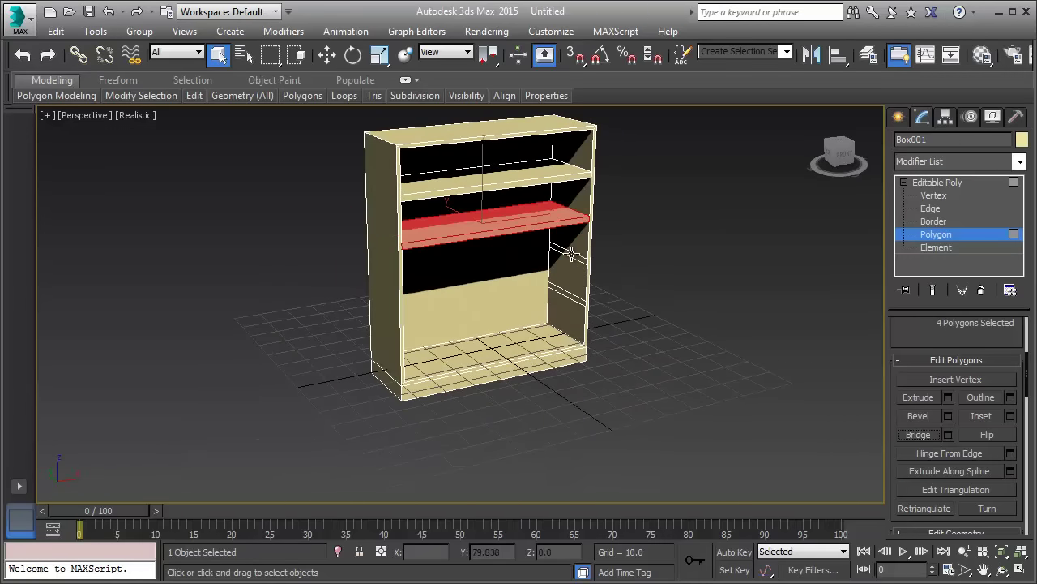
Bridge the remaining strip pairs into the third and fourth shelves, then deselect
click(572, 254)
mouse_move(571, 254)
middle_down()
mouse_move(572, 317)
mouse_move(614, 310)
mouse_move(544, 325)
mouse_move(451, 306)
middle_up()
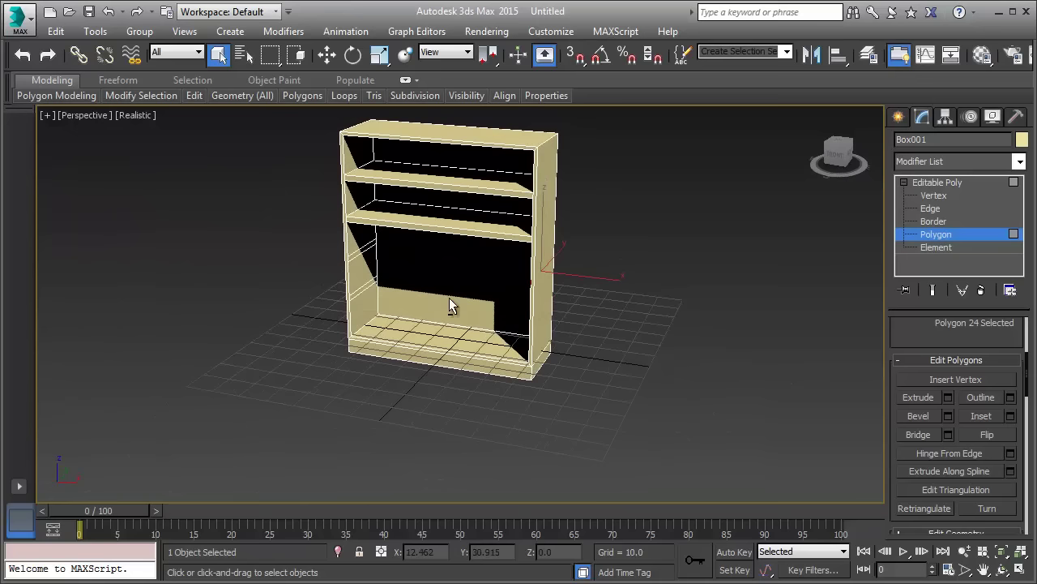
ctrl+click(366, 249)
click(911, 436)
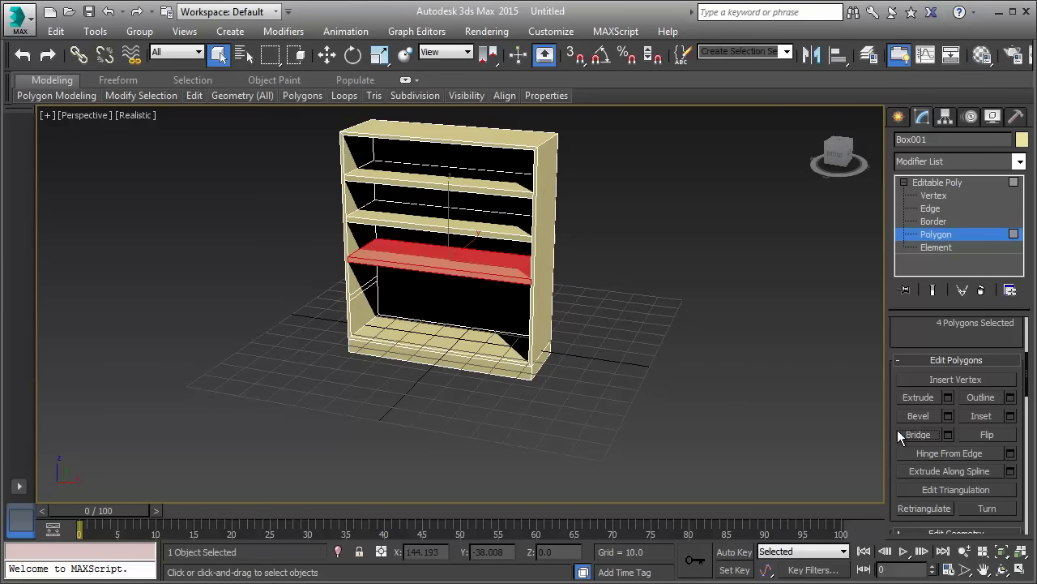
click(368, 285)
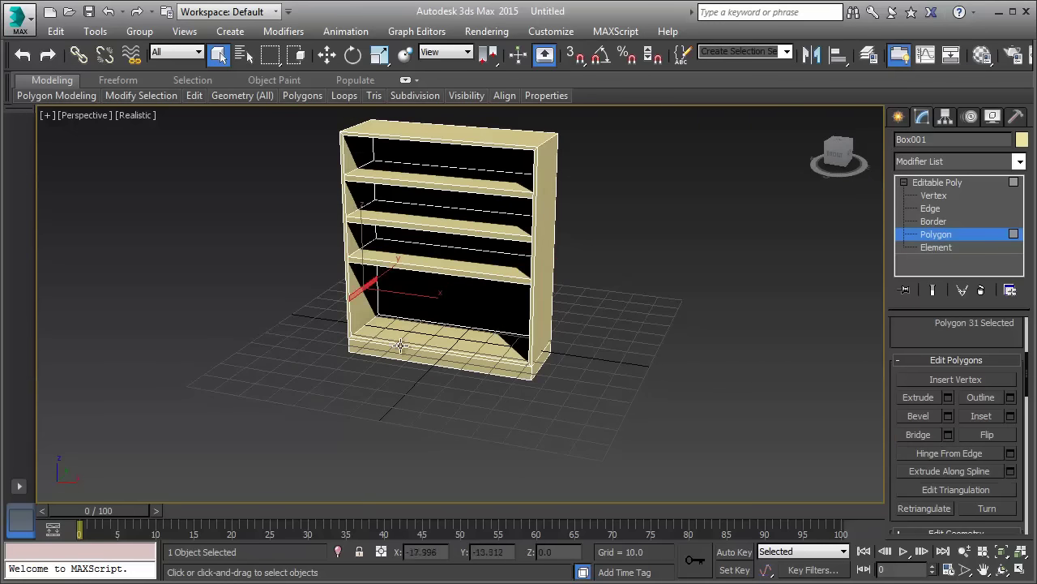
alt+middle_drag(400, 346, 484, 339)
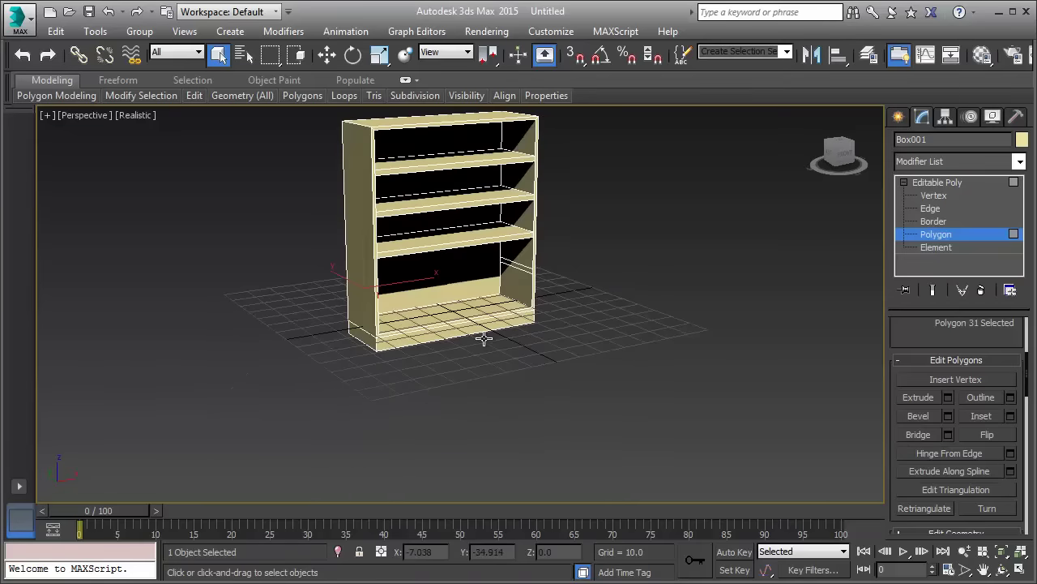
ctrl+click(521, 269)
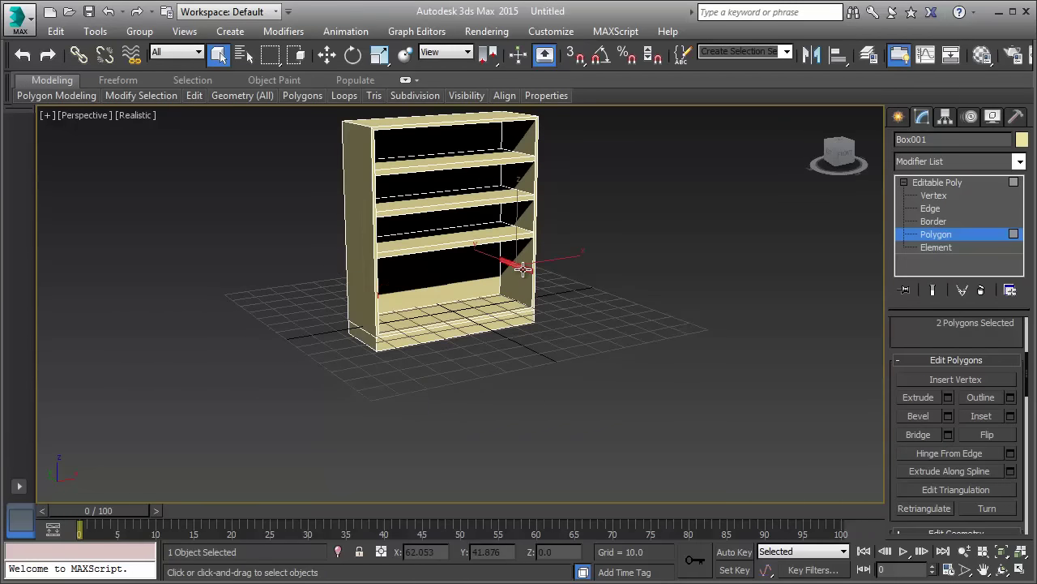
click(926, 435)
mouse_move(835, 400)
alt+middle_down()
mouse_move(641, 276)
mouse_move(487, 320)
alt+middle_up()
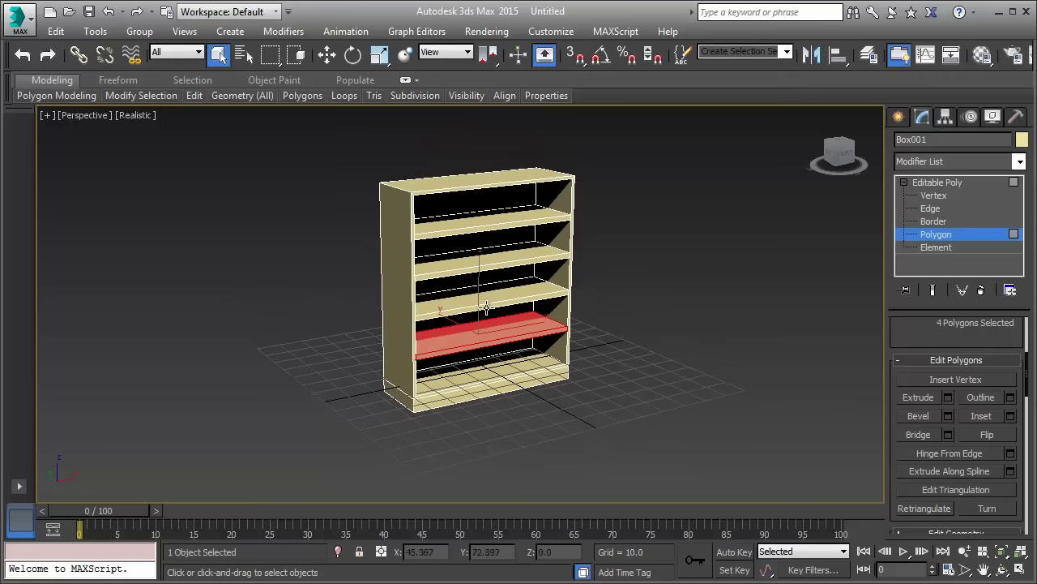
scroll(486, 307, up, 2)
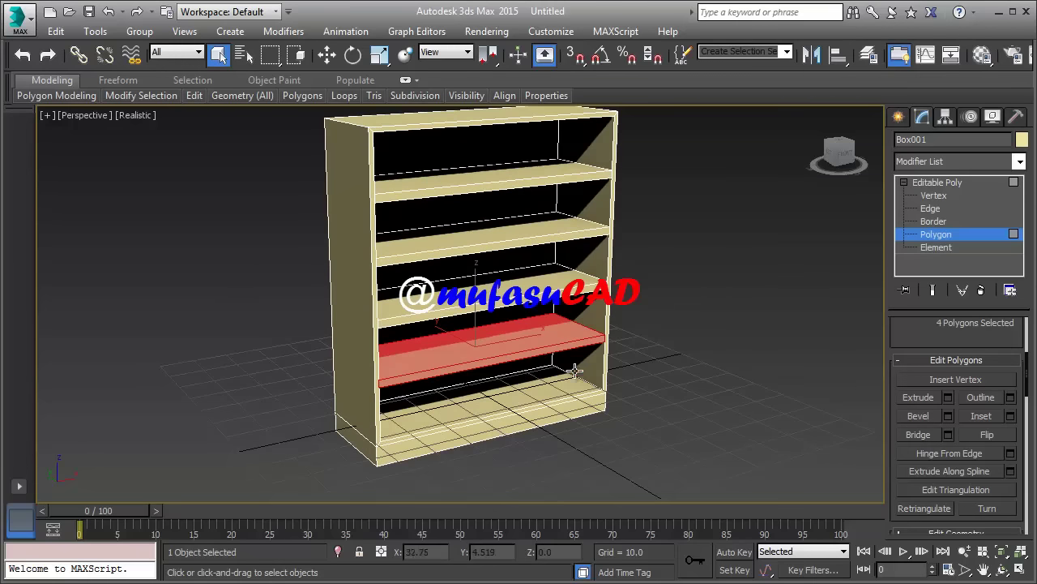
click(641, 348)
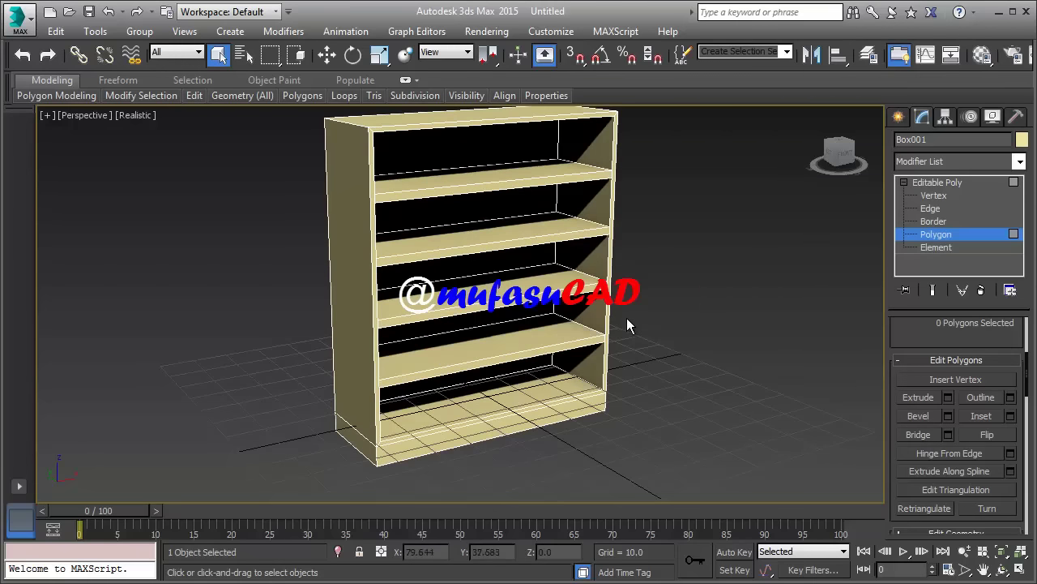
mouse_move(618, 318)
alt+middle_down()
mouse_move(531, 333)
mouse_move(628, 331)
alt+middle_up()
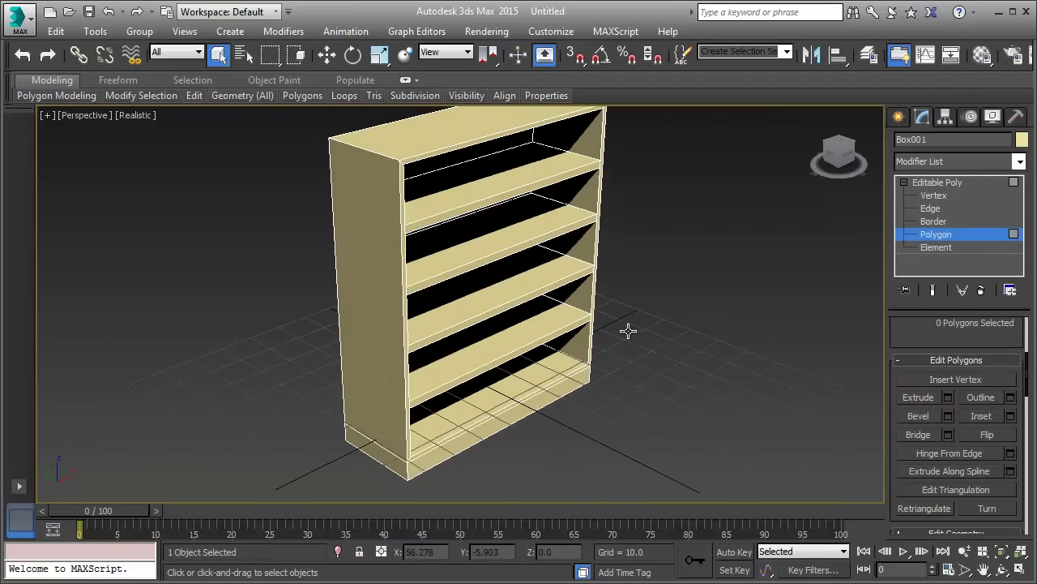